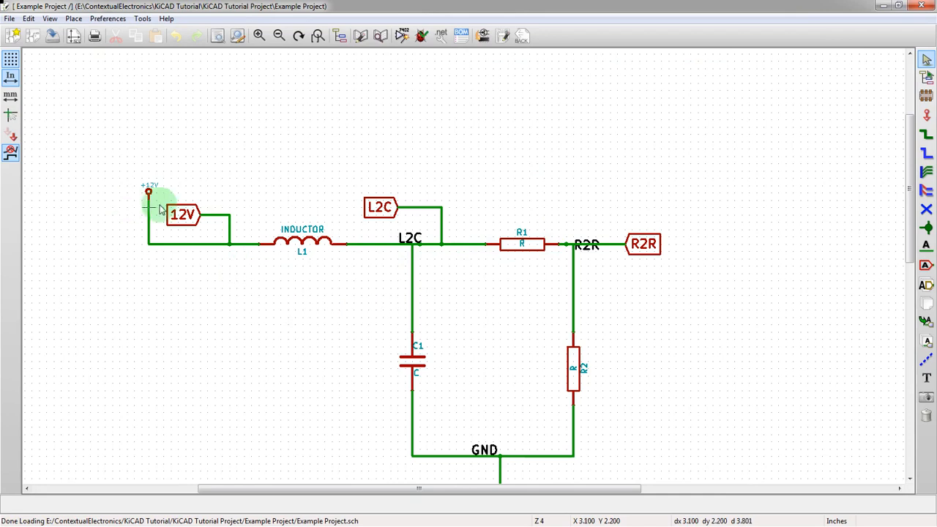
# Review the component footprint assignments in CvPcb, close it, and switch to the Pcbnew board editor at full size
pyautogui.click(480, 40)
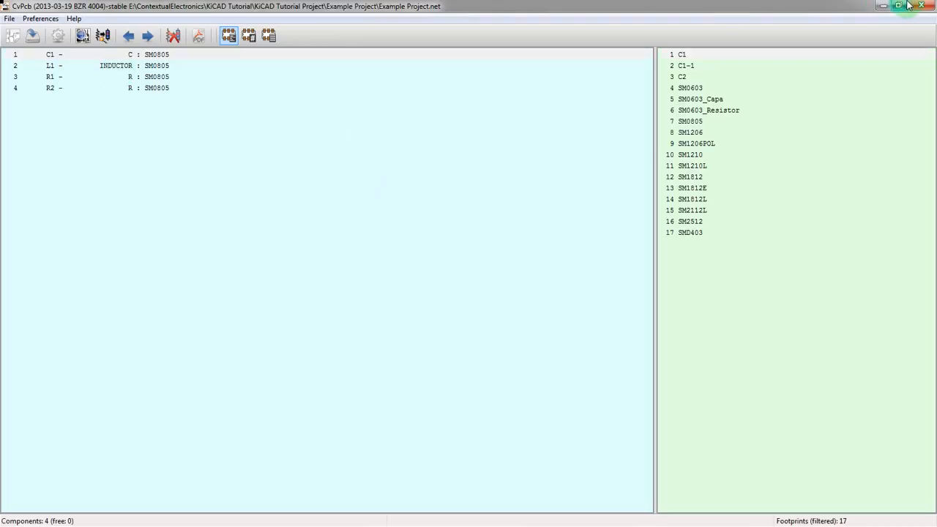
pyautogui.click(914, 6)
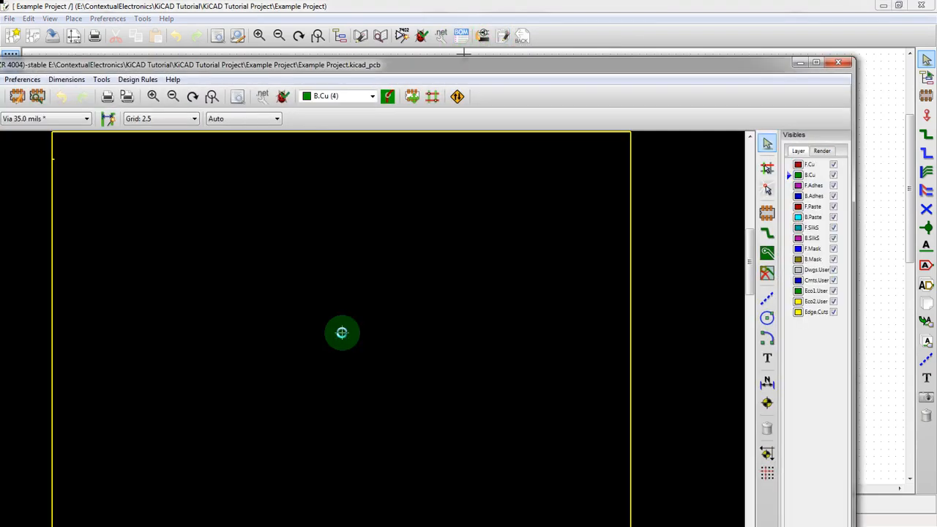
pyautogui.doubleClick(338, 69)
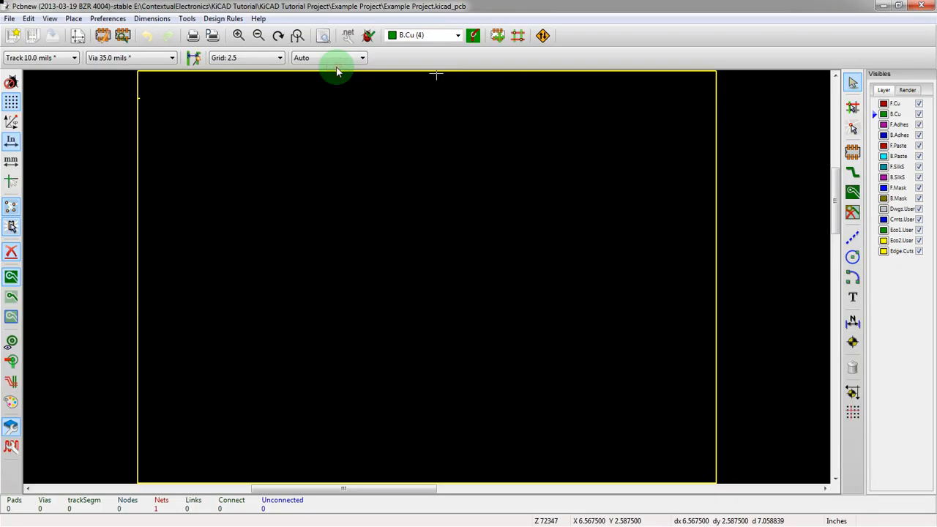
# Read the current netlist into the board, run the footprints test, and close the netlist dialog
pyautogui.scroll(1, 426, 281)
pyautogui.scroll(-2, 426, 280)
pyautogui.click(350, 37)
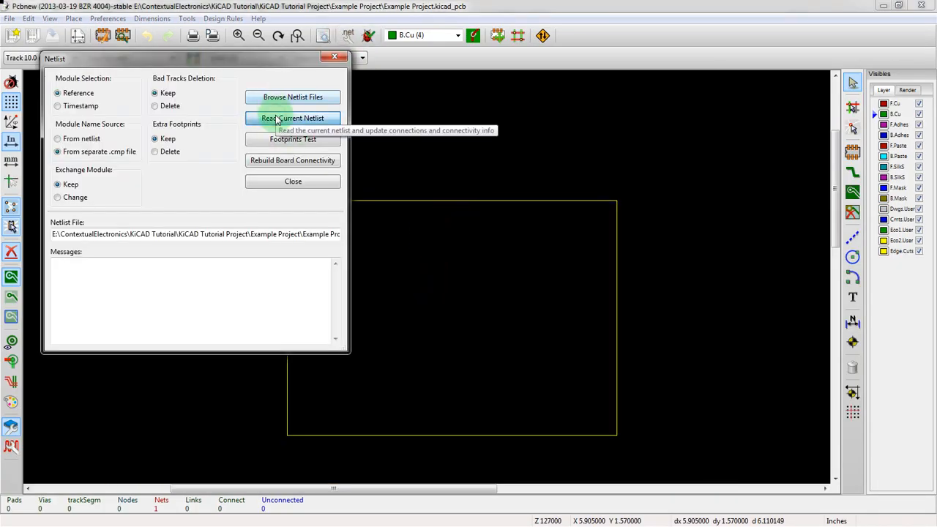
pyautogui.click(293, 119)
pyautogui.click(293, 139)
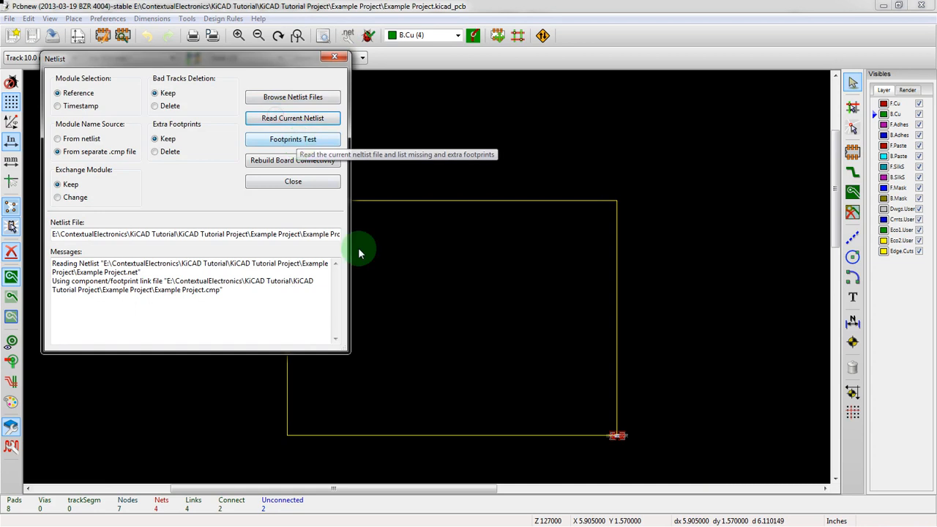
pyautogui.click(338, 58)
# Enable footprint mode and use Move New Modules to spread out the stacked footprints at the board outline's lower-right corner
pyautogui.click(497, 35)
pyautogui.rightClick(618, 435)
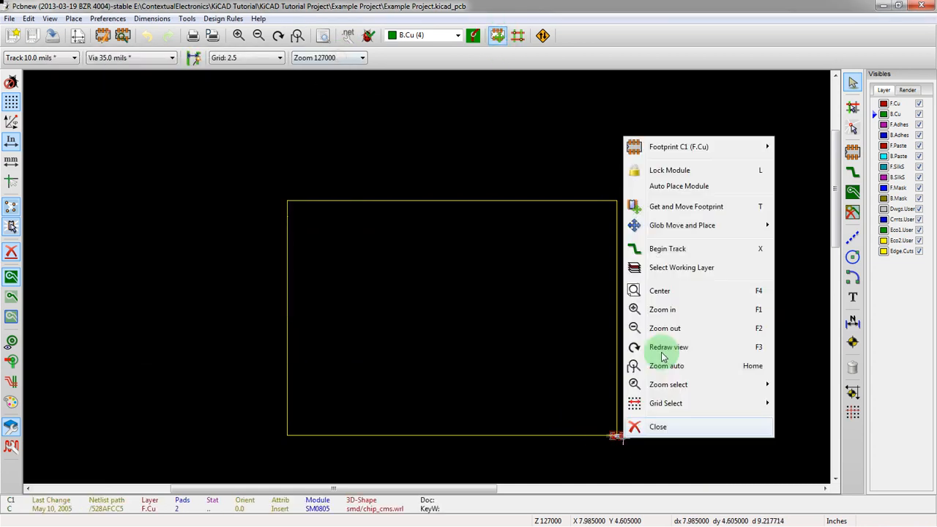
pyautogui.moveTo(681, 225)
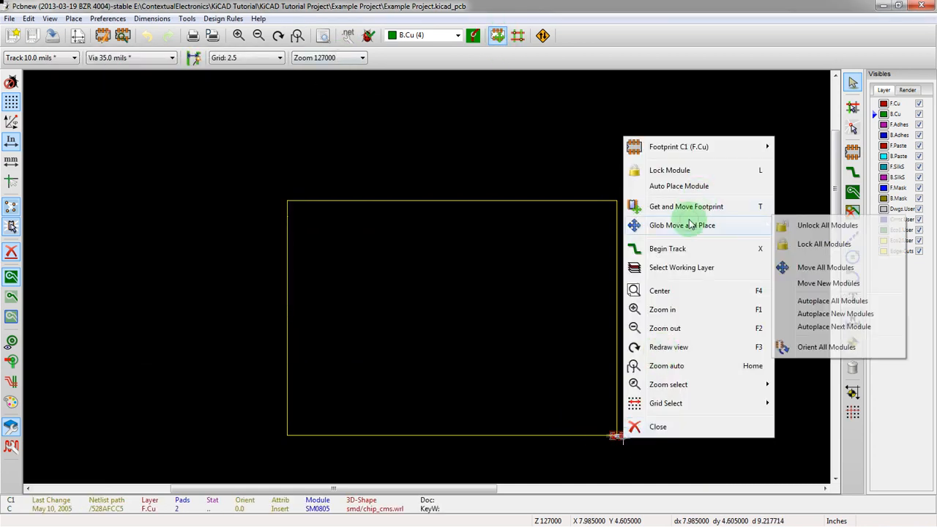
pyautogui.click(805, 284)
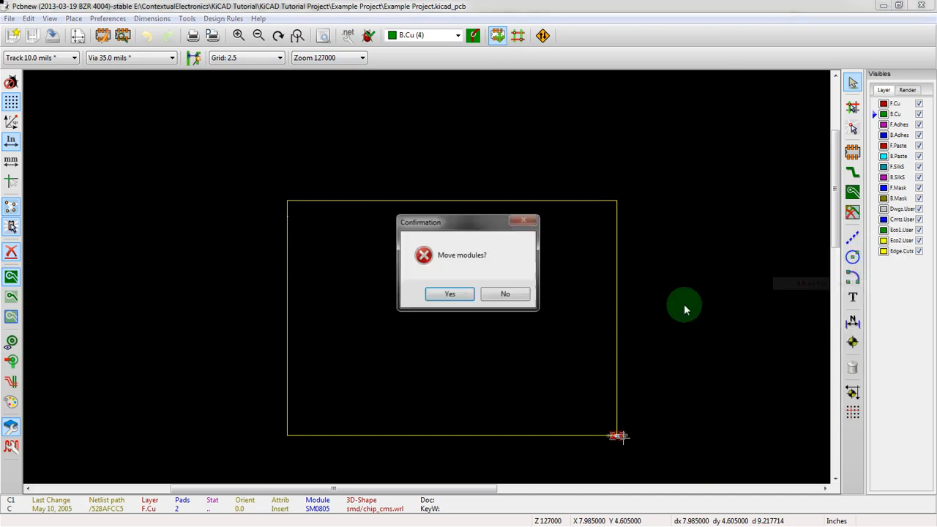
pyautogui.click(450, 294)
# Block-move the group of spread-out footprints from outside the outline to the middle of the board, including all item types
pyautogui.moveTo(686, 439); pyautogui.dragTo(628, 468)
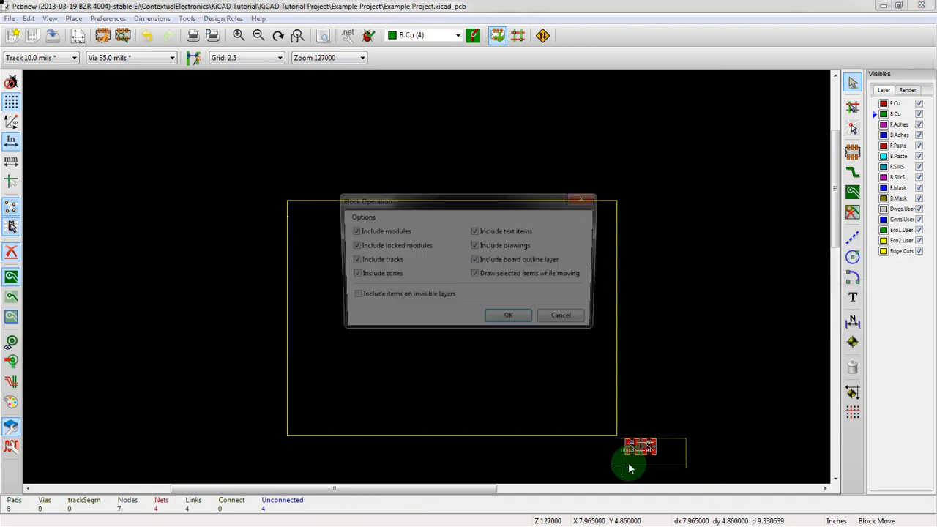
pyautogui.click(508, 315)
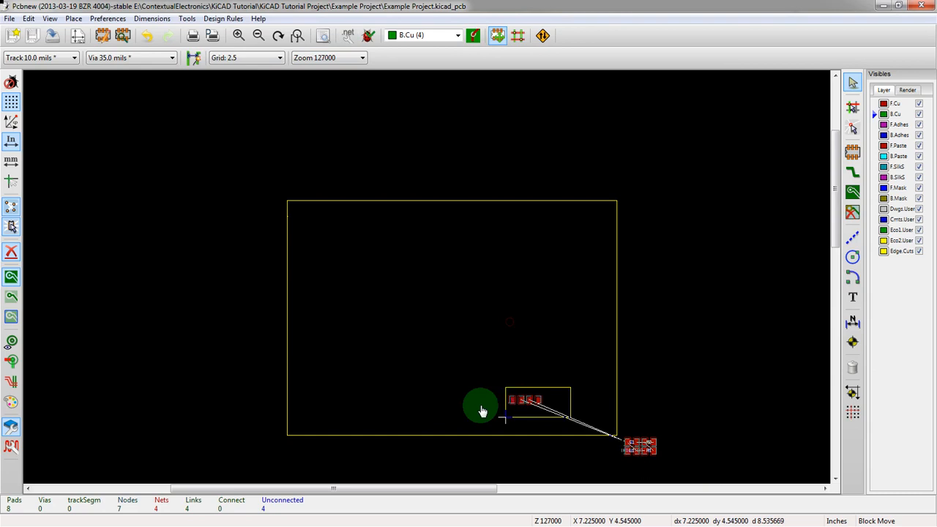
pyautogui.click(436, 324)
# Move C1 and R1 individually so that C1, R2, L1 and R1 sit apart from each other inside the board outline
pyautogui.moveTo(647, 442); pyautogui.dragTo(392, 282)
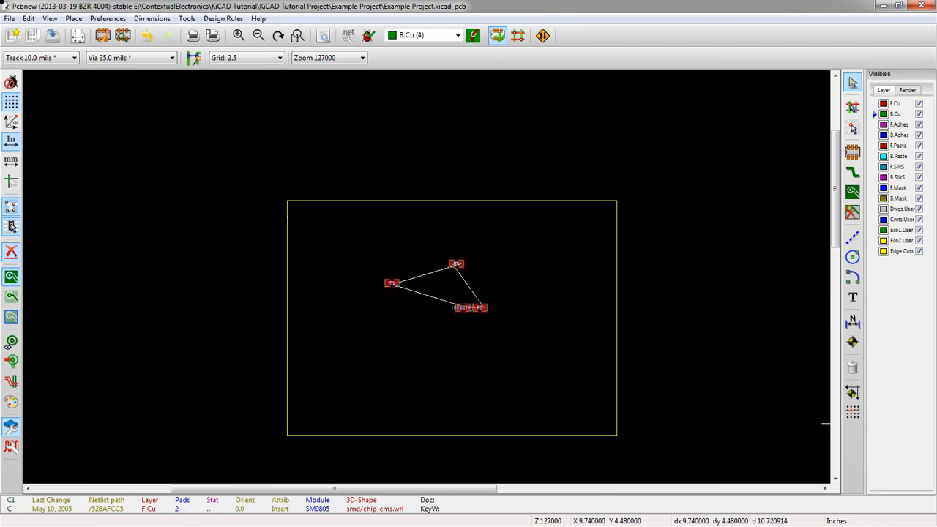
pyautogui.press('m')
pyautogui.press('m')
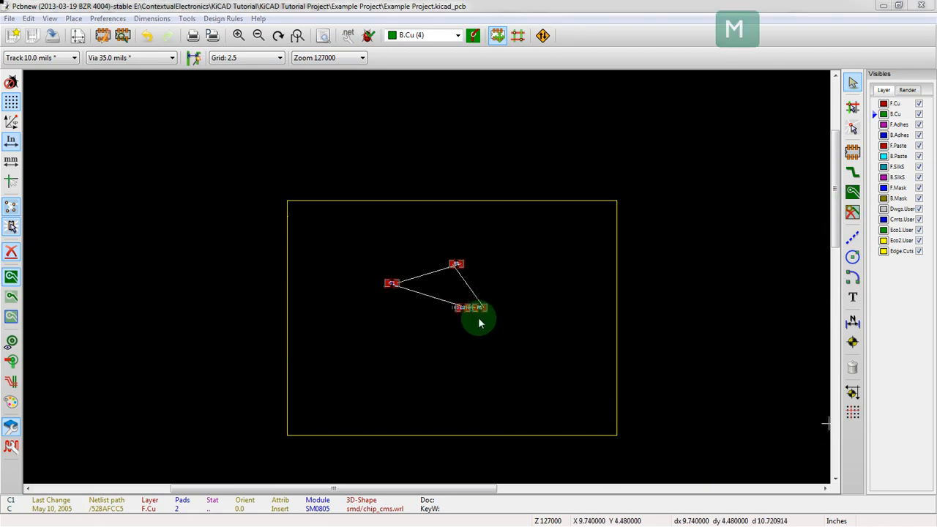
pyautogui.press('m')
pyautogui.press('m')
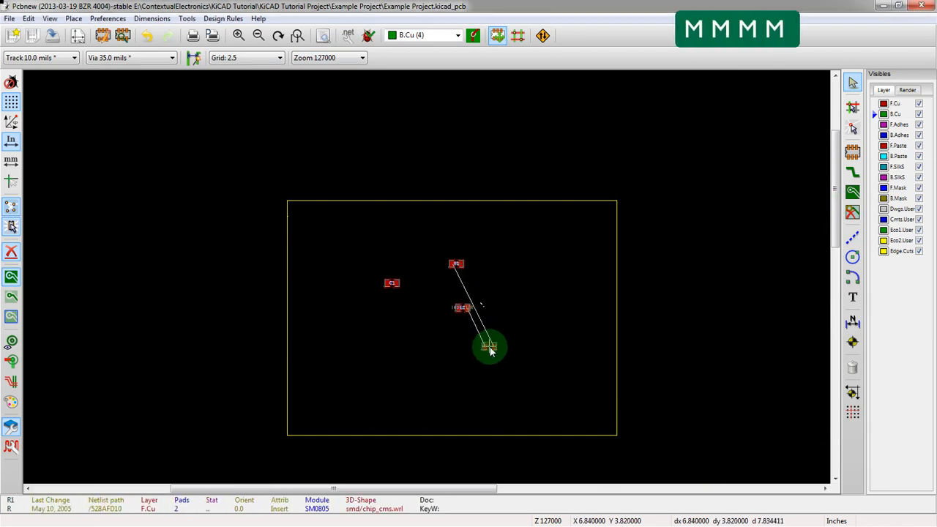
pyautogui.press('m')
pyautogui.scroll(2, 418, 308)
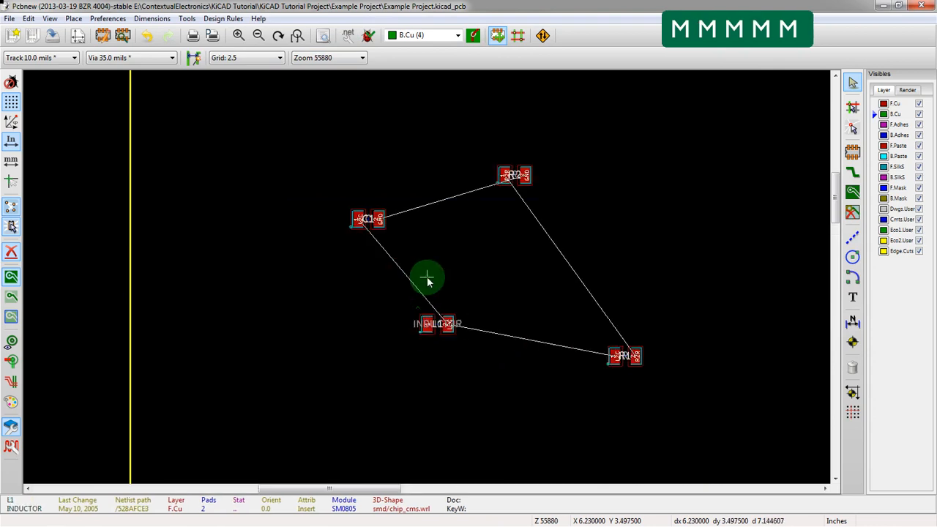
pyautogui.scroll(1, 428, 278)
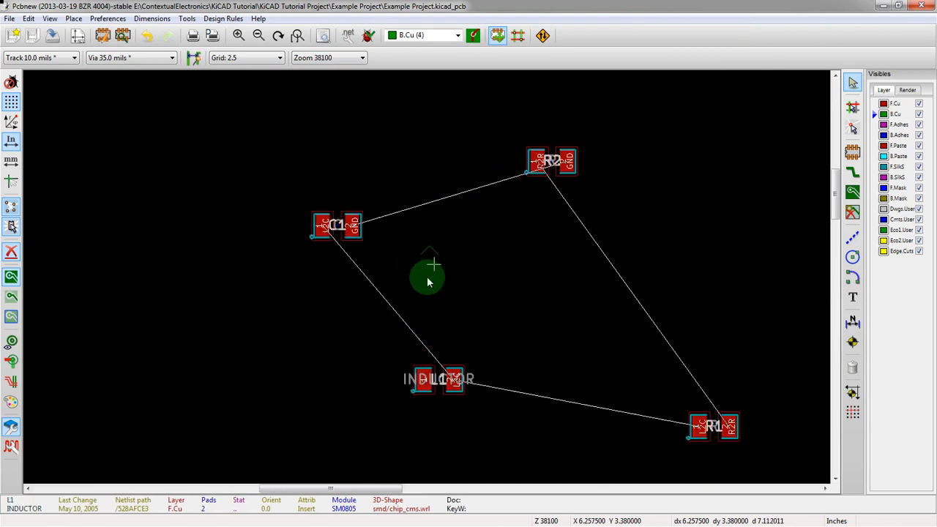
pyautogui.scroll(-1, 429, 273)
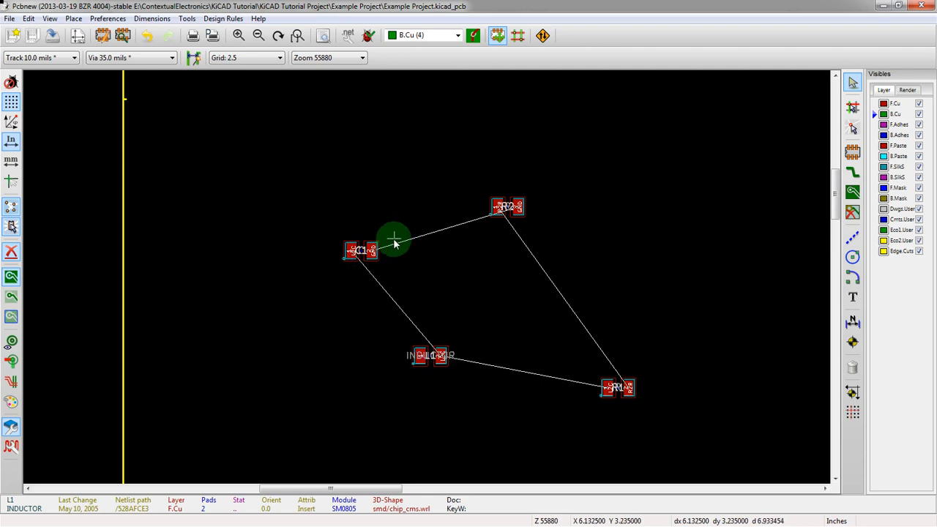
pyautogui.scroll(4, 395, 238)
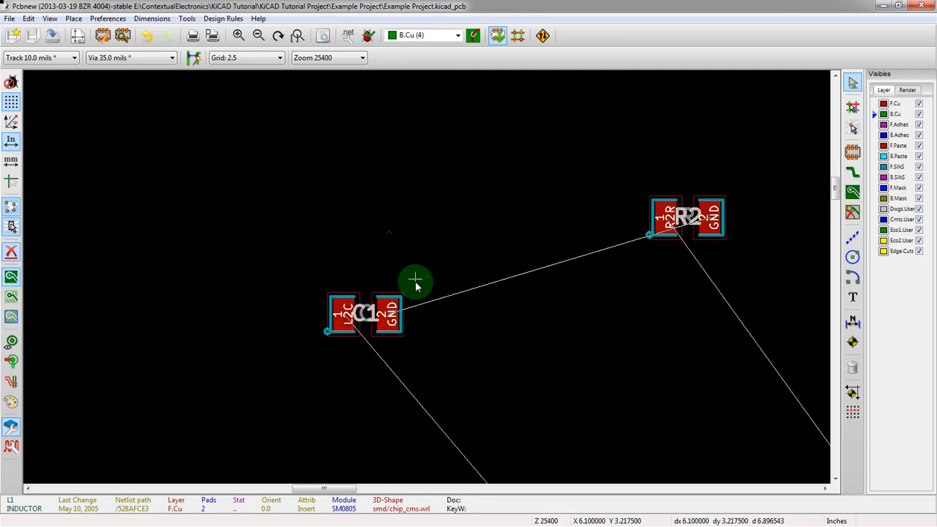
pyautogui.scroll(-1, 360, 300)
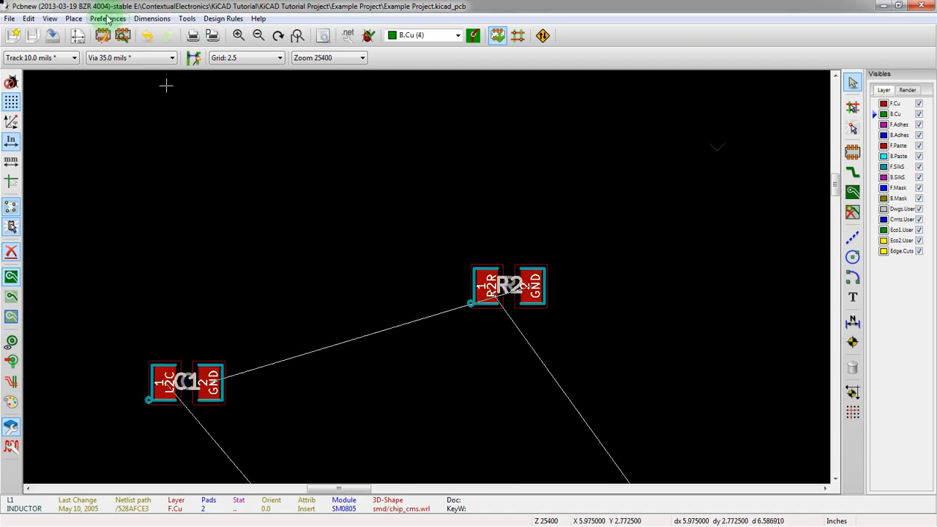
# In the global design rules, set minimum via diameter to 0.020, via drill to 0.013 and micro via diameter to 0.015 inches
pyautogui.click(223, 19)
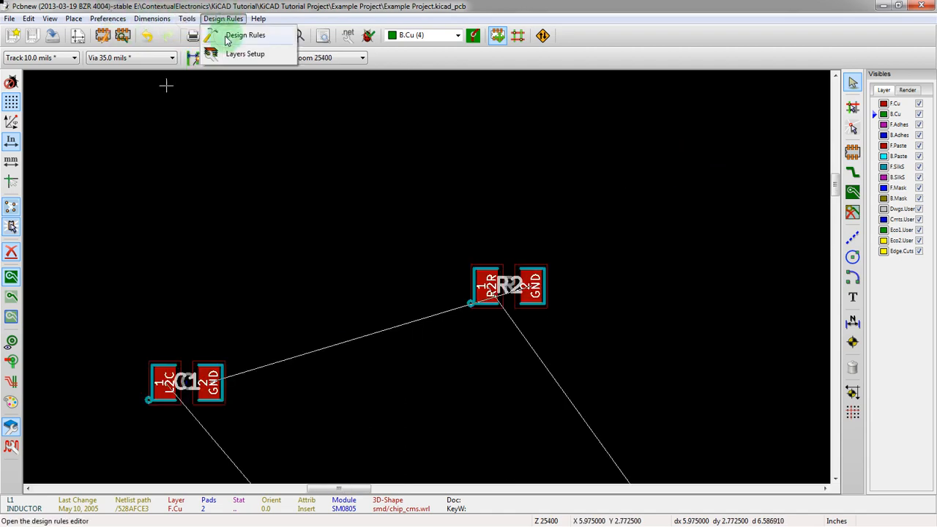
pyautogui.click(231, 36)
pyautogui.click(382, 59)
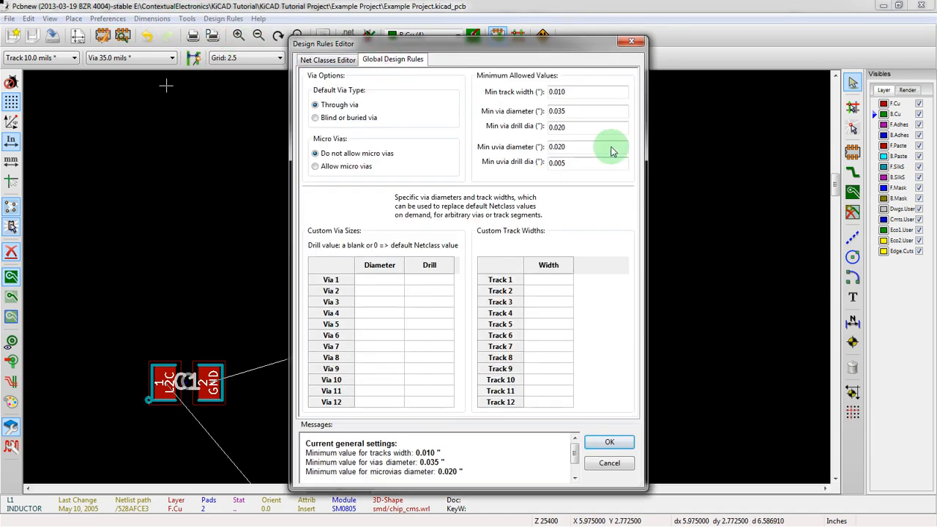
pyautogui.moveTo(559, 114); pyautogui.dragTo(590, 130)
pyautogui.write('20')
pyautogui.write('13')
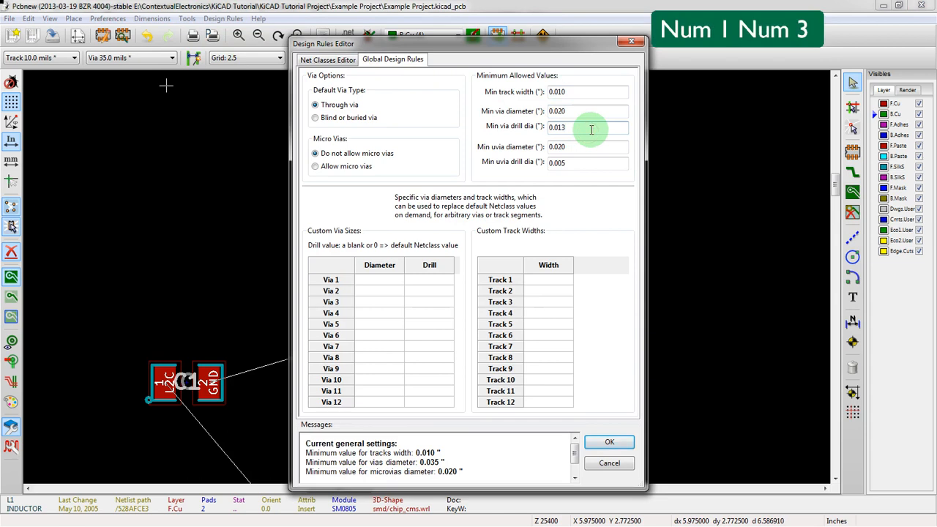
pyautogui.moveTo(554, 146); pyautogui.dragTo(591, 151)
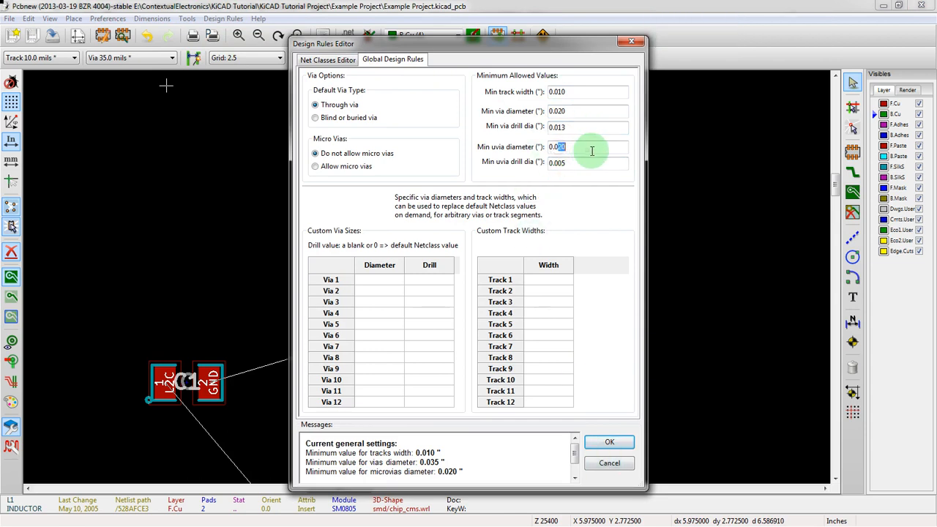
pyautogui.write('15')
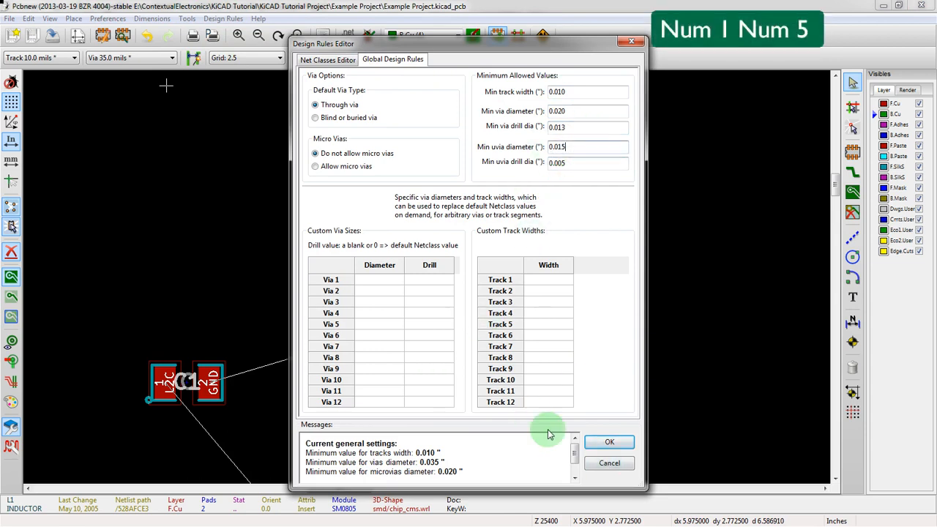
# Define custom Via 1 with a diameter of .020 and a drill of .013 inches
pyautogui.click(389, 281)
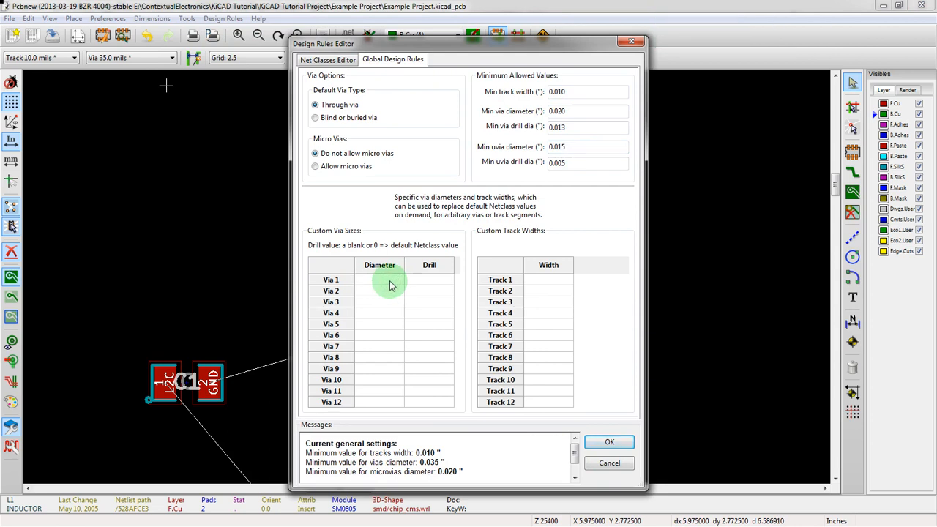
pyautogui.write('.020')
pyautogui.press('Tab')
pyautogui.write('.02')
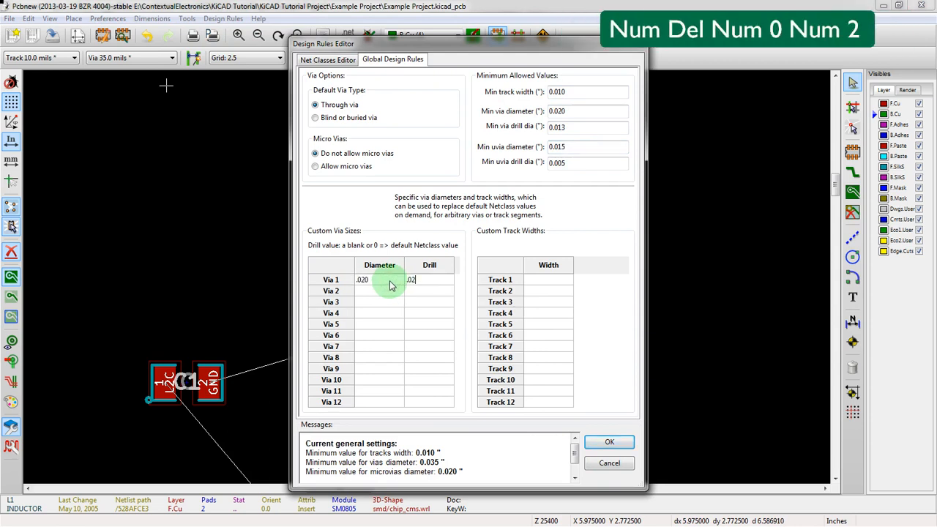
pyautogui.press('BackSpace')
pyautogui.write('13')
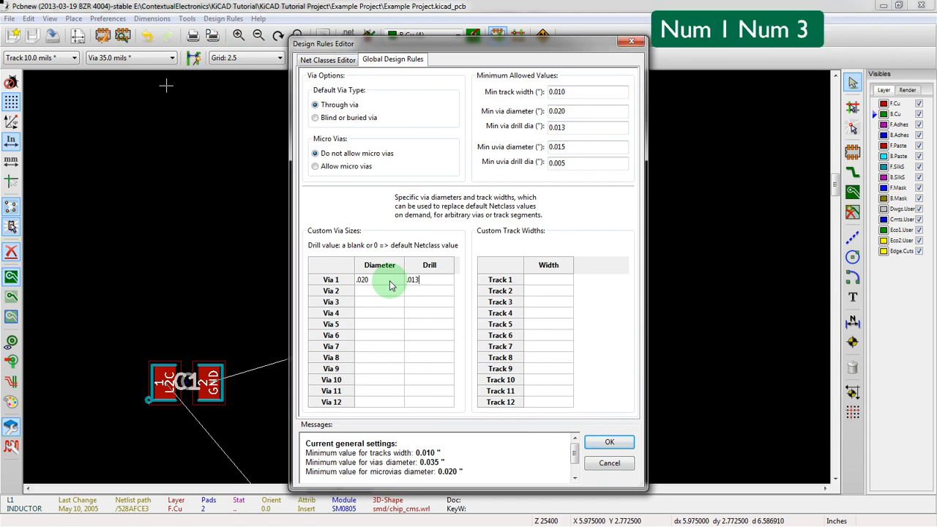
pyautogui.press('Tab')
pyautogui.press('Tab')
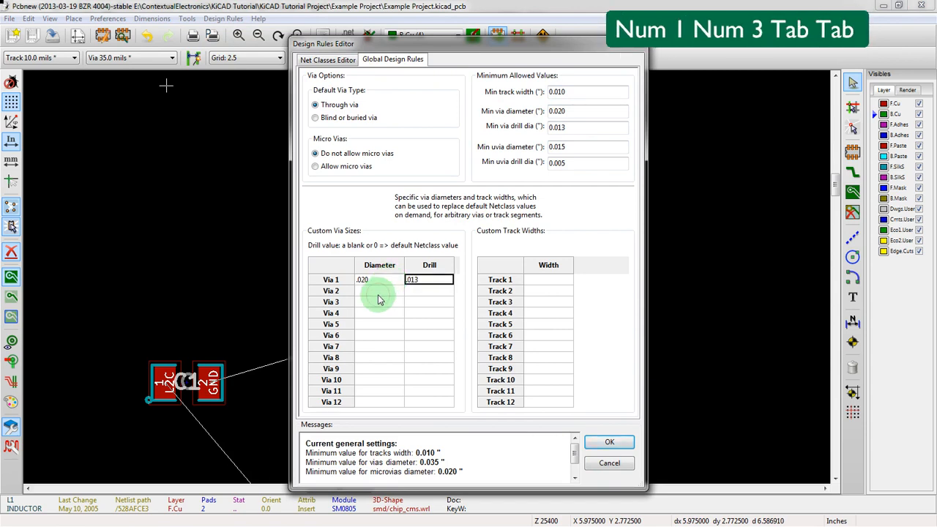
# Define custom Via 2 with a diameter of .046 and a drill of .024 inches
pyautogui.write('.046')
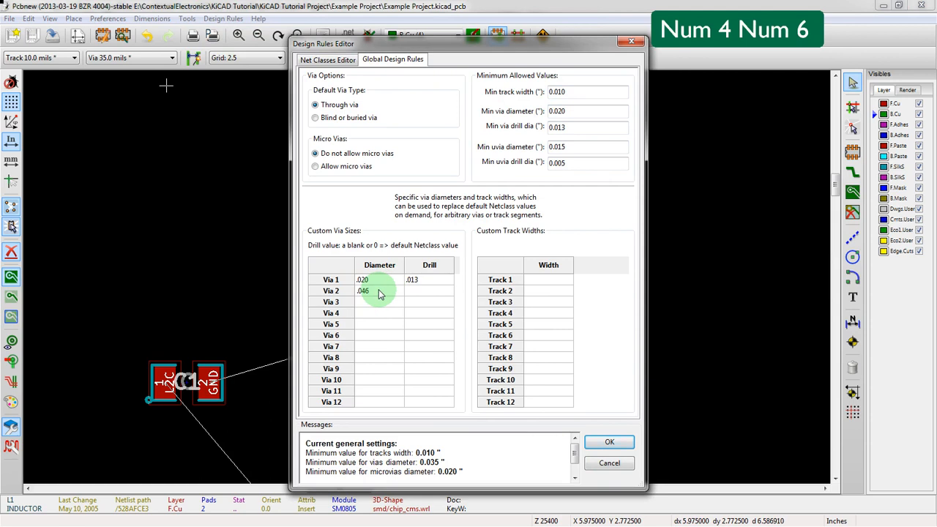
pyautogui.press('Tab')
pyautogui.write('.024')
pyautogui.press('Tab')
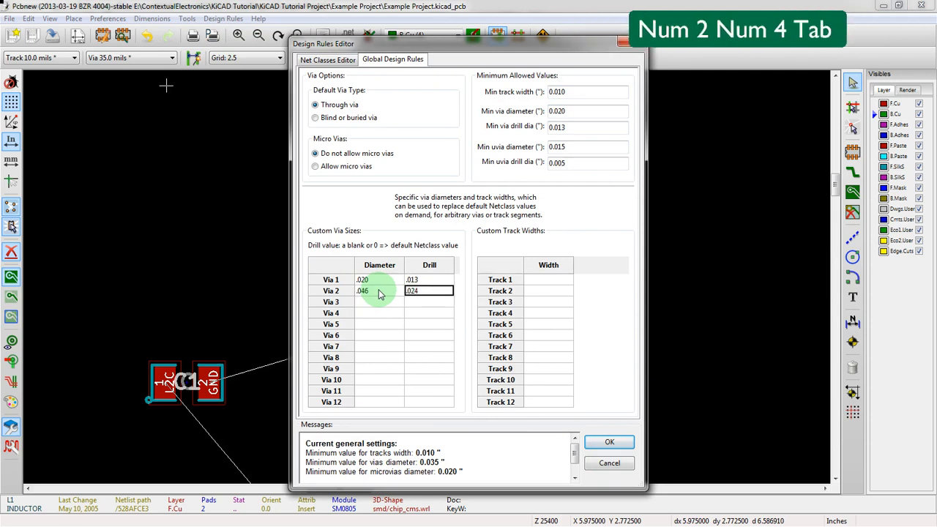
# Define the custom track widths as .016 inches for Track 1 and .024 inches for Track 2
pyautogui.click(523, 281)
pyautogui.write('.01')
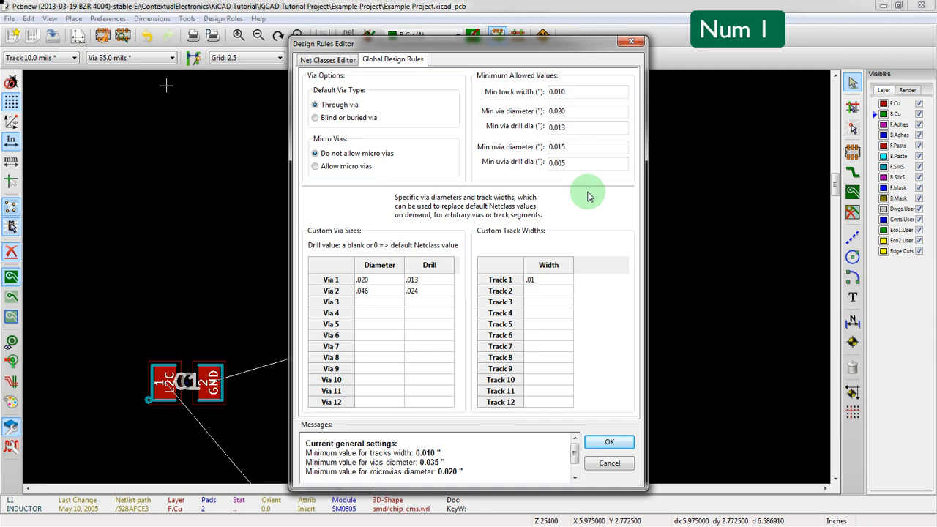
pyautogui.press('BackSpace')
pyautogui.write('2')
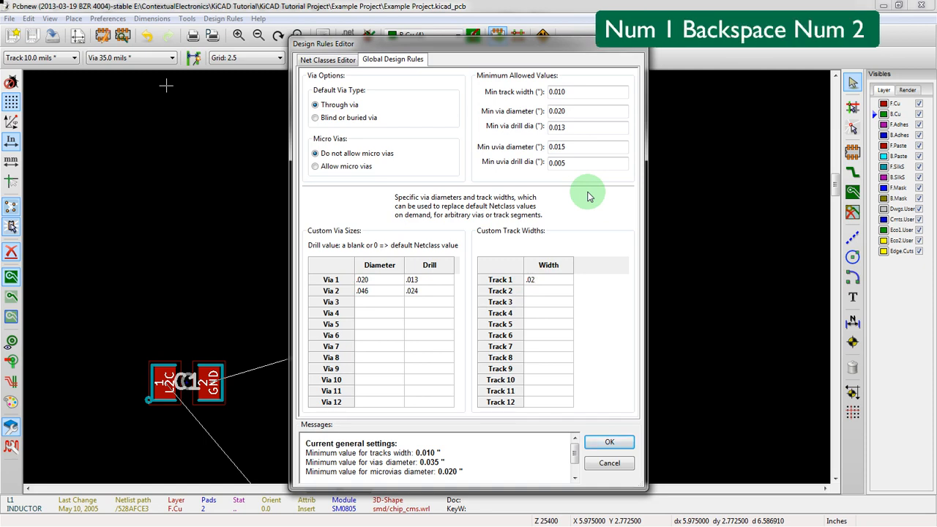
pyautogui.press('BackSpace')
pyautogui.write('16')
pyautogui.press('Down')
pyautogui.press('Tab')
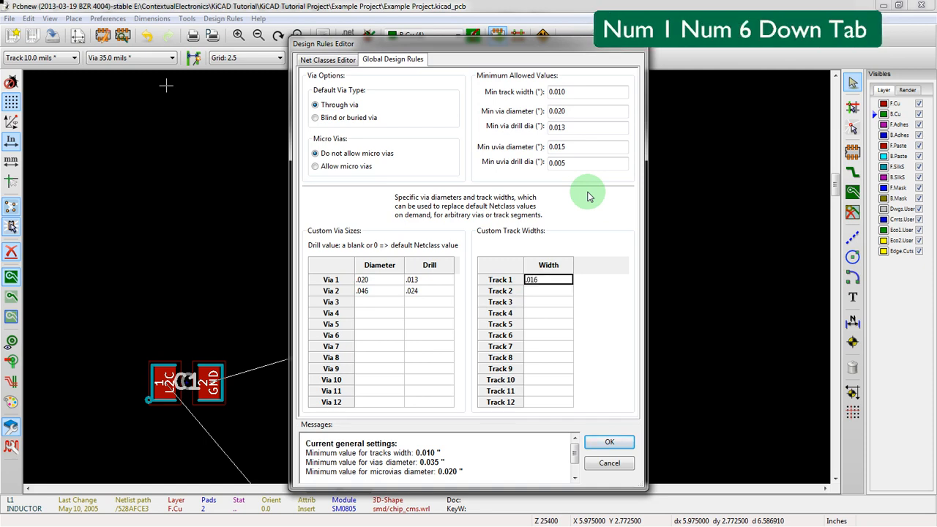
pyautogui.press('Down')
pyautogui.write('.024')
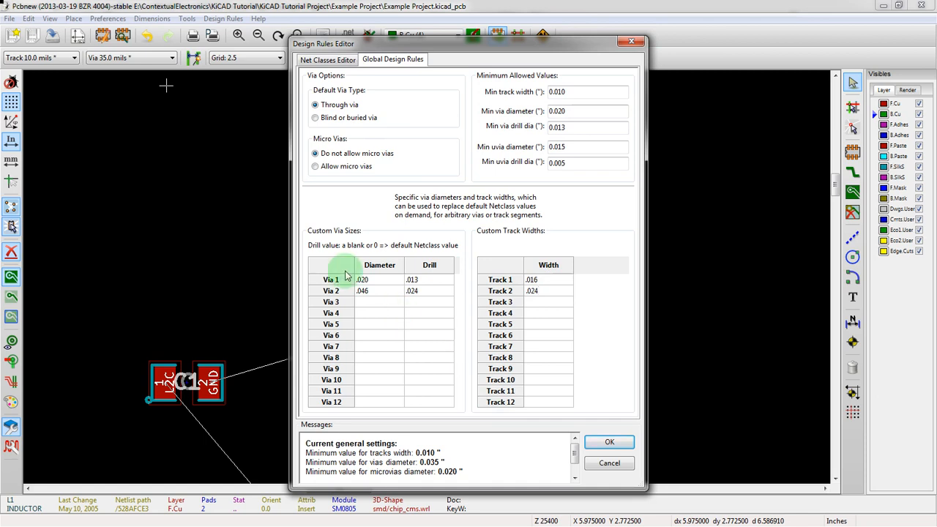
# Add two net classes named Power and Signal in the net classes editor
pyautogui.click(322, 61)
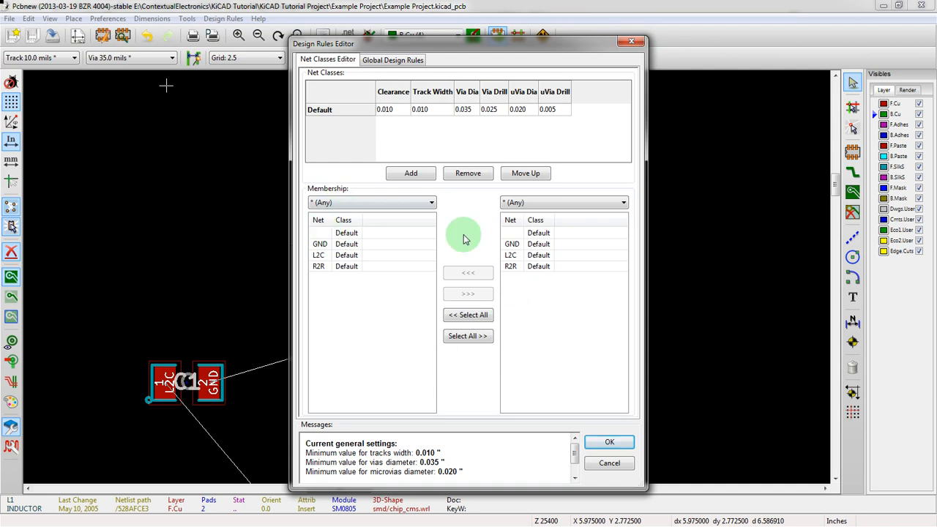
pyautogui.click(393, 111)
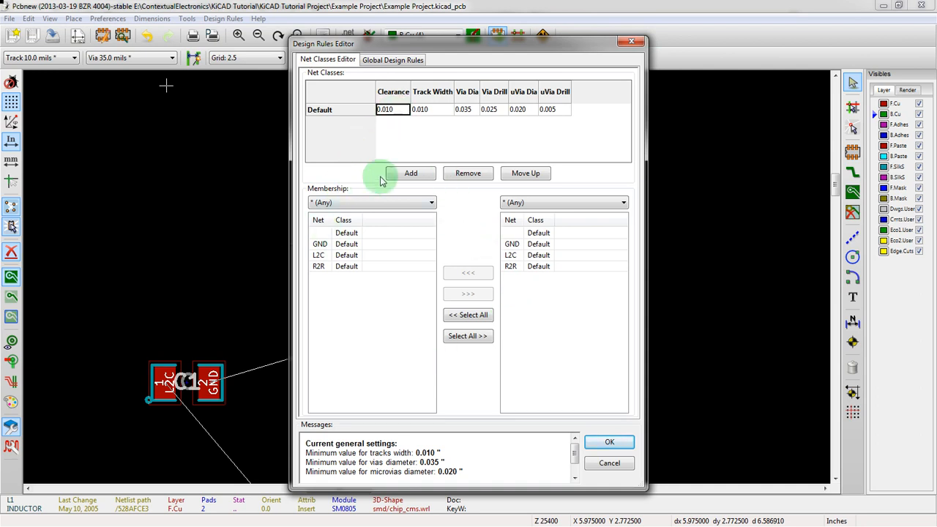
pyautogui.click(407, 174)
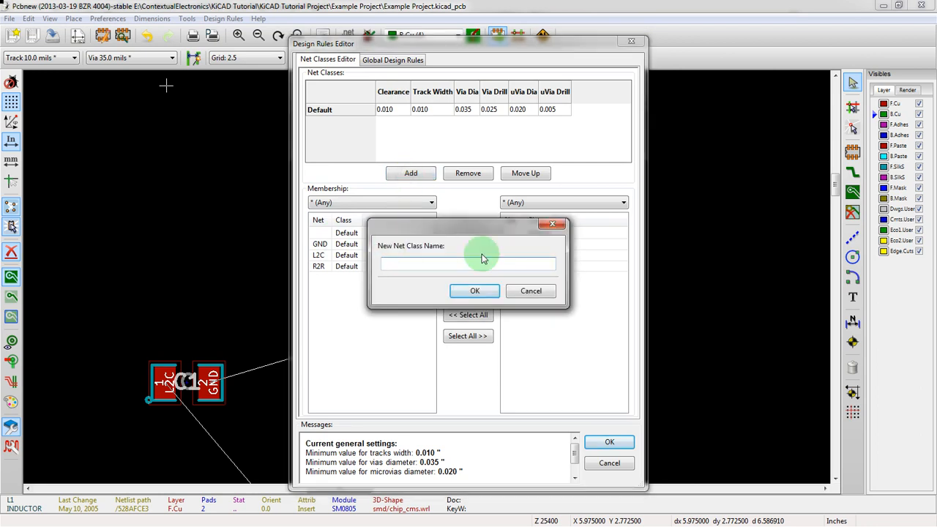
pyautogui.write('Power')
pyautogui.press('Return')
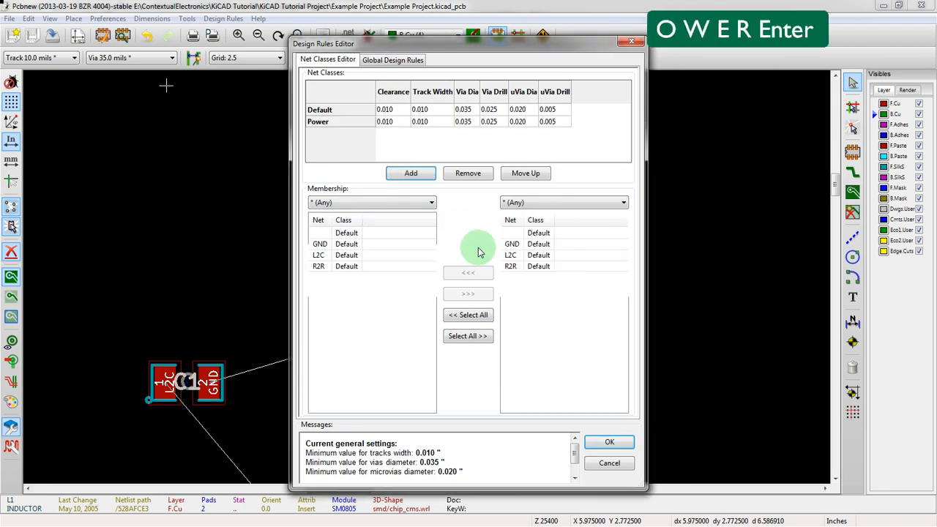
pyautogui.click(410, 174)
pyautogui.write('Sti')
pyautogui.press('BackSpace')
pyautogui.press('BackSpace')
pyautogui.write('ignal')
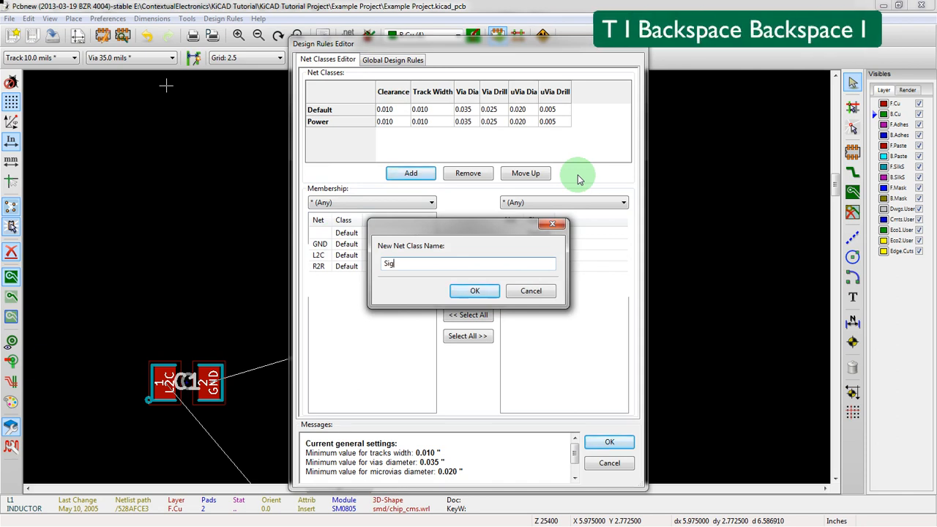
pyautogui.press('Return')
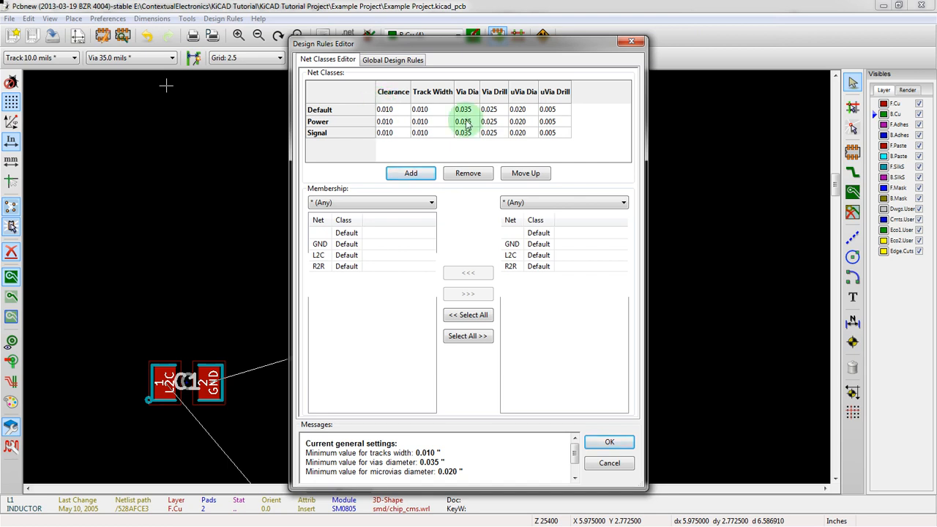
pyautogui.click(383, 122)
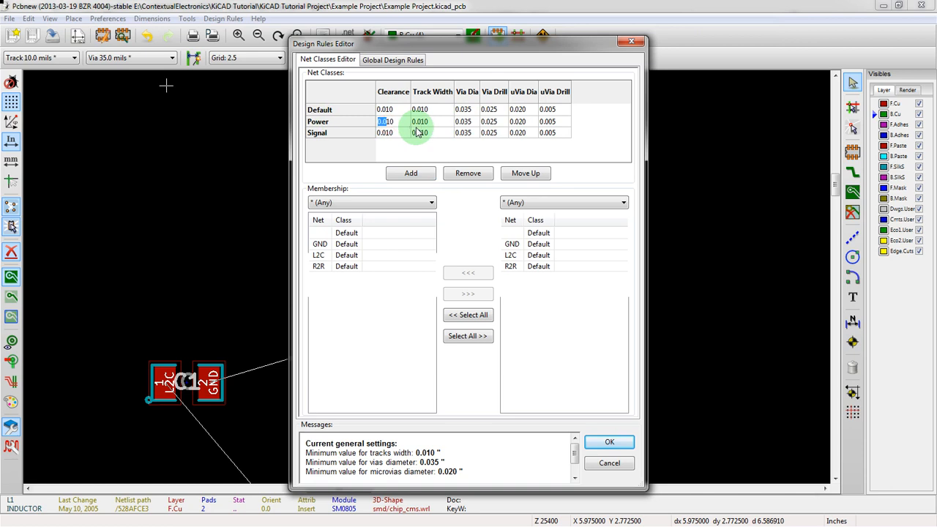
pyautogui.write('3')
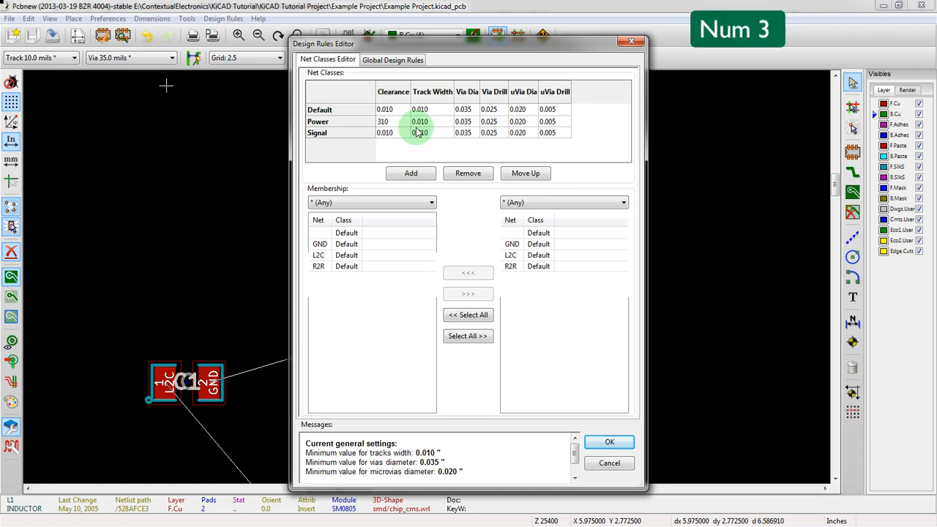
pyautogui.press('Escape')
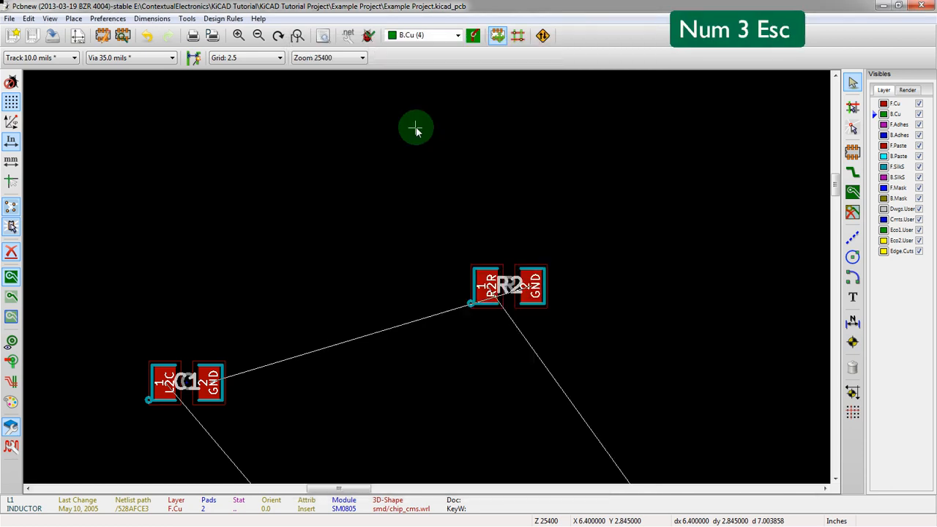
# Reopen the design rules and add two net classes named Power and Signal
pyautogui.click(222, 19)
pyautogui.click(219, 35)
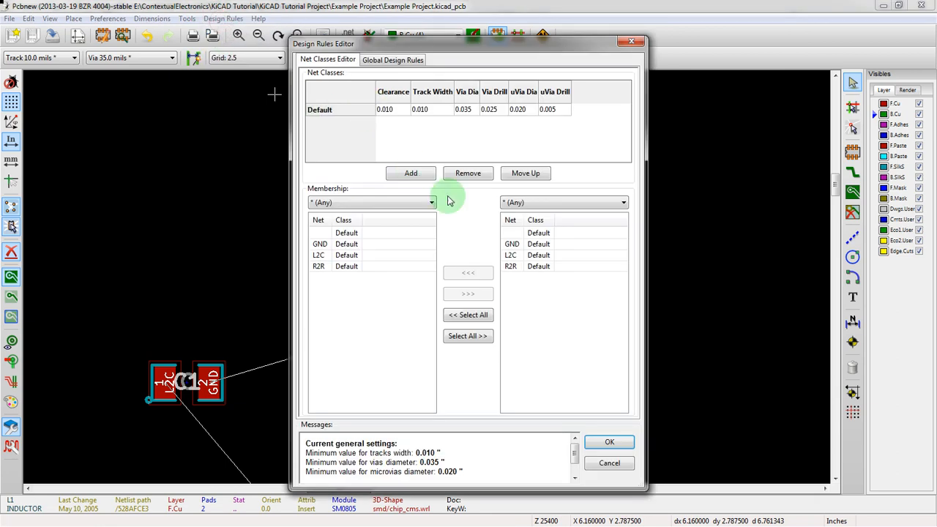
pyautogui.click(429, 178)
pyautogui.write('Power')
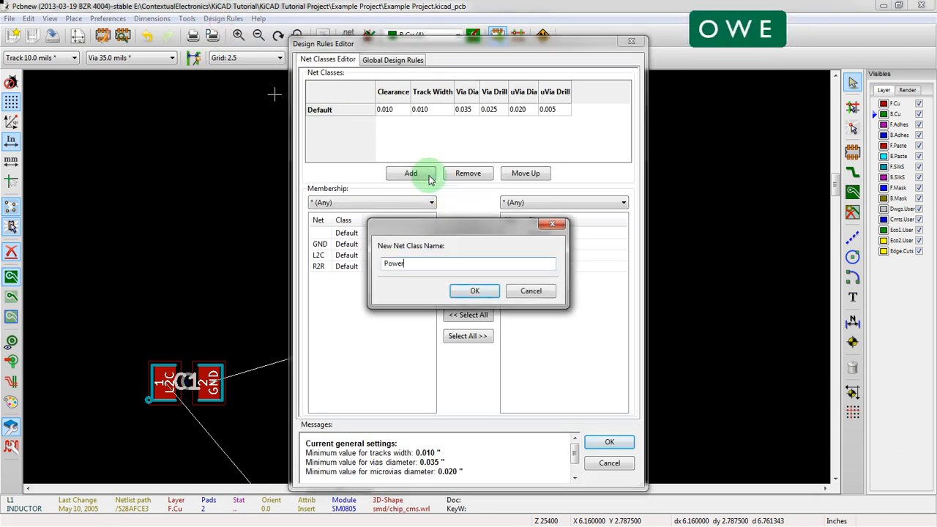
pyautogui.press('Return')
pyautogui.click(429, 178)
pyautogui.write('Signal')
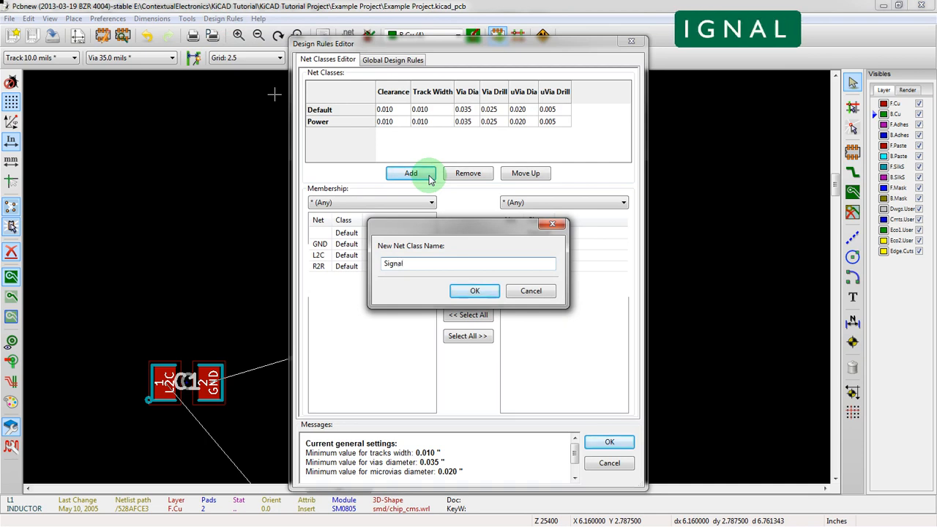
pyautogui.press('Return')
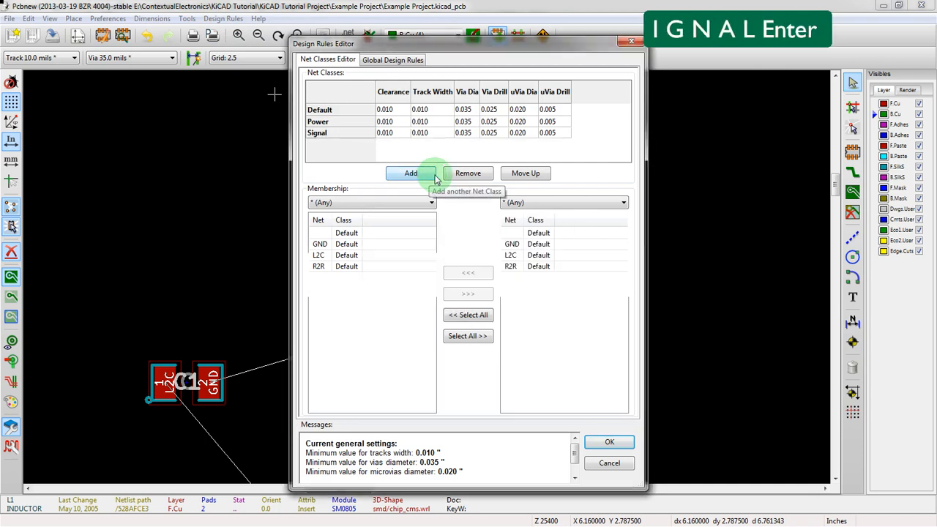
# Set the clearance of the Power net class to 0.015 inches
pyautogui.doubleClick(388, 123)
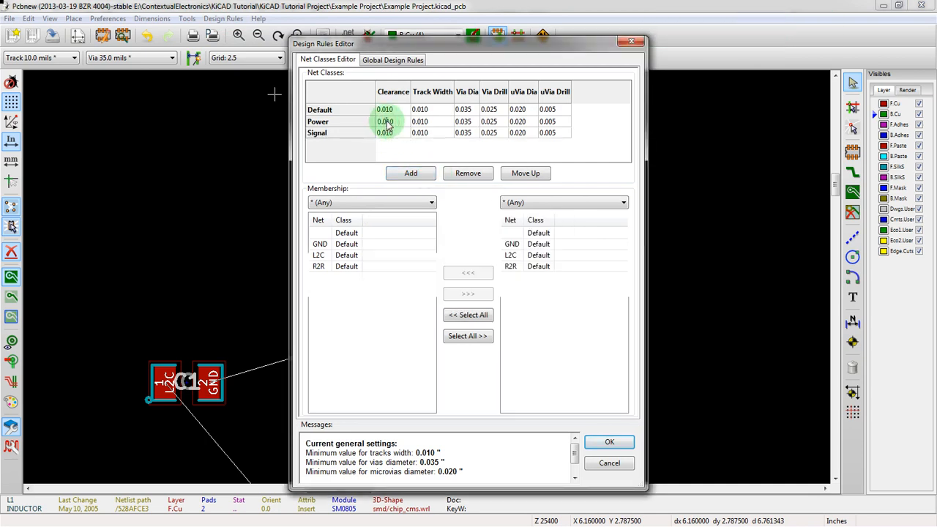
pyautogui.write('0.03')
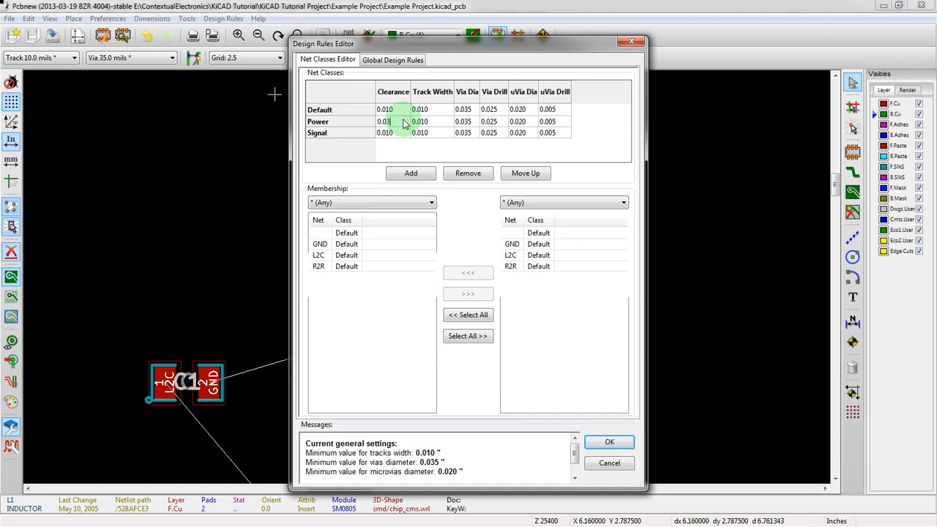
pyautogui.write('0')
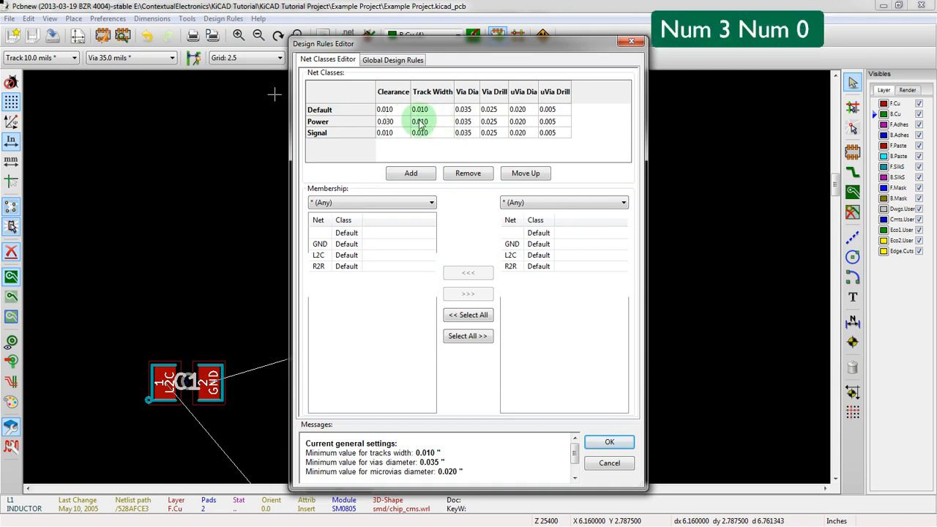
pyautogui.press('BackSpace')
pyautogui.press('BackSpace')
pyautogui.write('1')
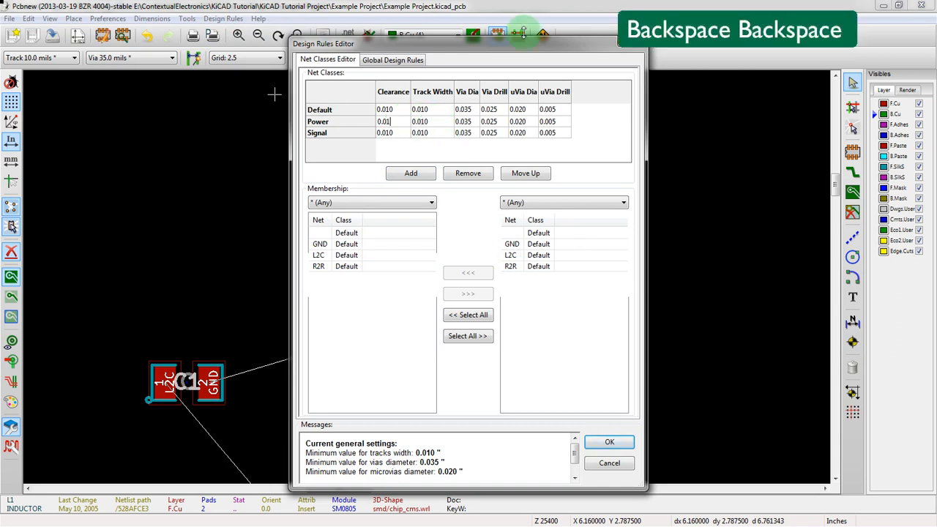
pyautogui.write('5')
pyautogui.press('Tab')
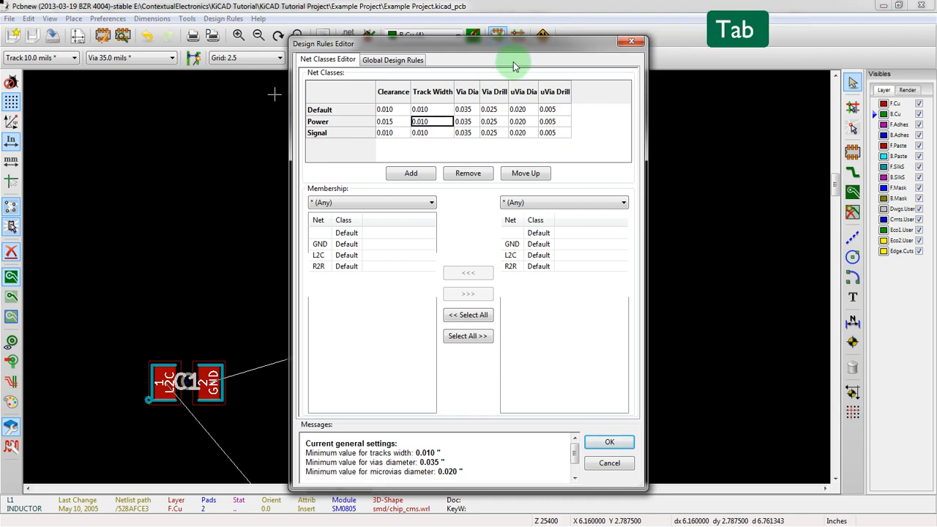
# Set the track width of the Power net class to 0.030 inches
pyautogui.press('F2')
pyautogui.press('Right')
pyautogui.press('BackSpace')
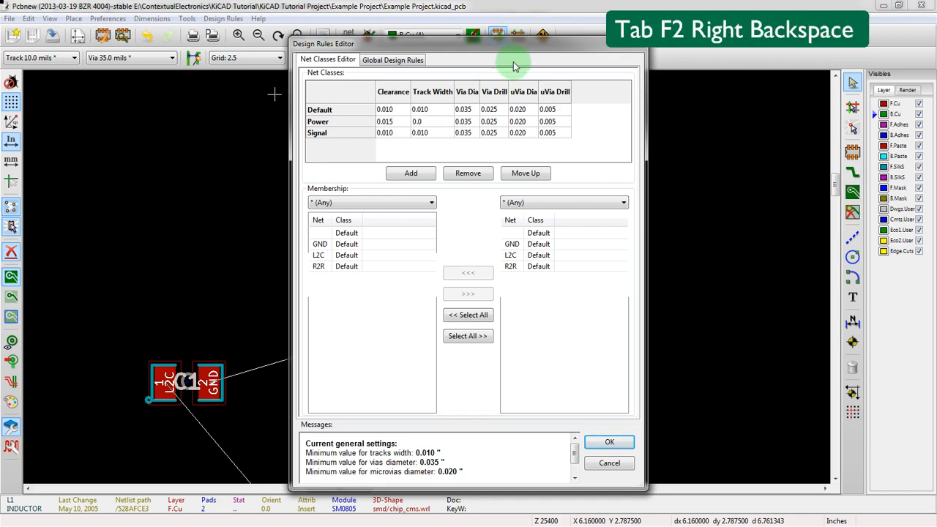
pyautogui.write('30')
pyautogui.press('Tab')
# Give the Power net class a via diameter of 0.050 and a via drill of 0.035 inches
pyautogui.press('F2')
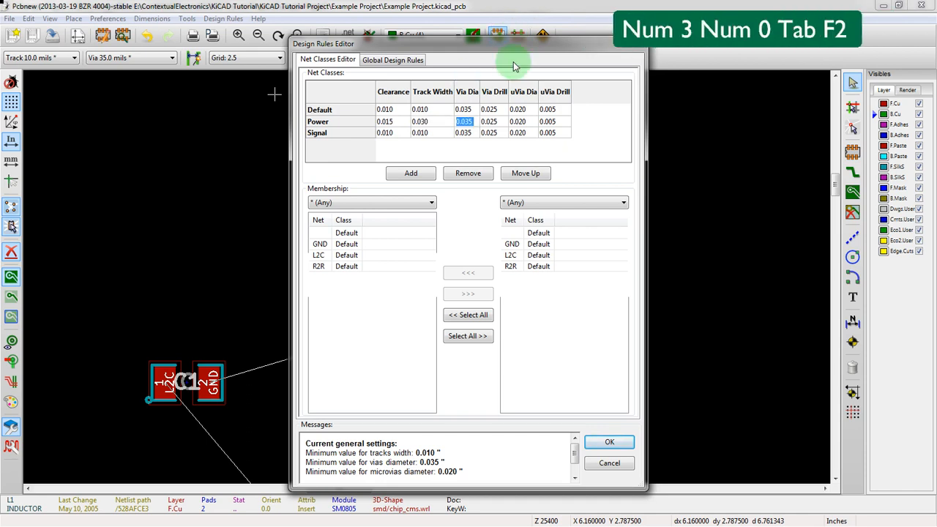
pyautogui.press('Right')
pyautogui.press('BackSpace')
pyautogui.press('BackSpace')
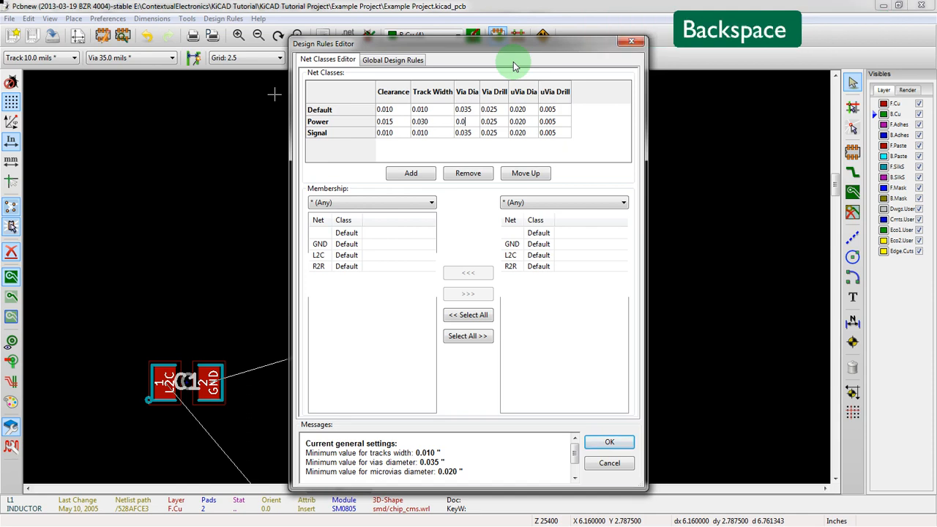
pyautogui.write('50')
pyautogui.press('Left')
pyautogui.press('F2')
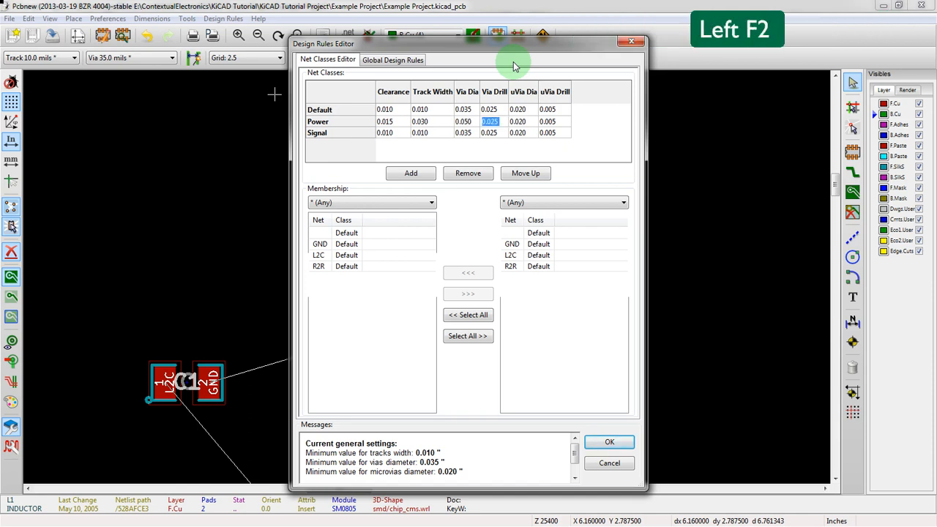
pyautogui.press('Right')
pyautogui.press('BackSpace')
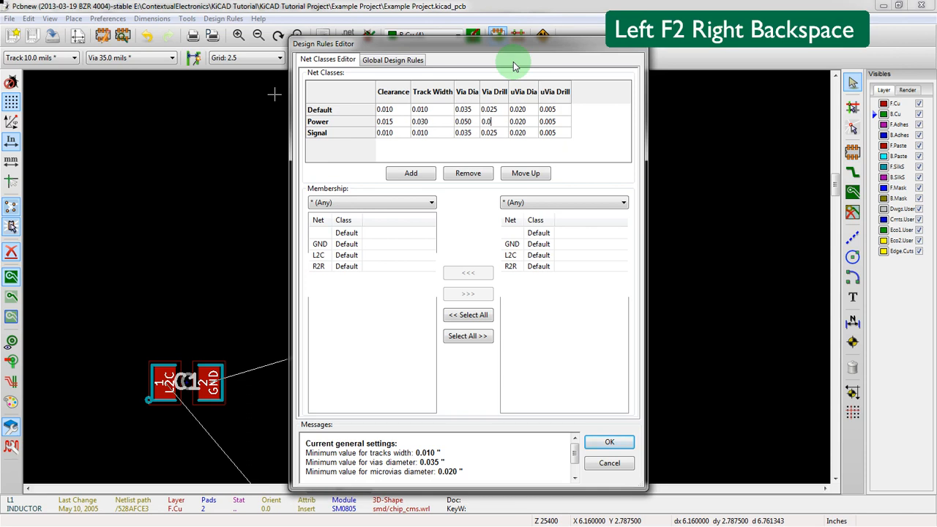
pyautogui.write('35')
pyautogui.press('Tab')
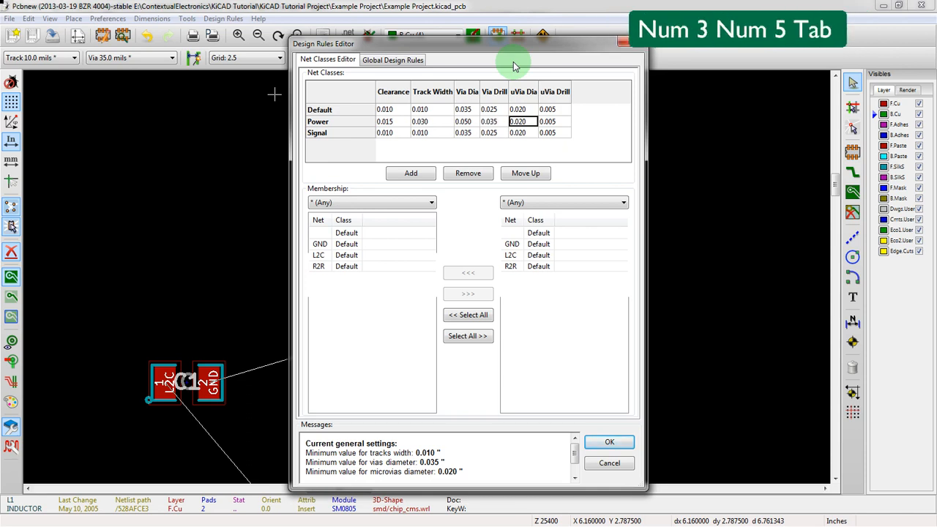
# Give the Signal net class a via diameter of 0.020 and a via drill of 0.013 inches
pyautogui.click(395, 133)
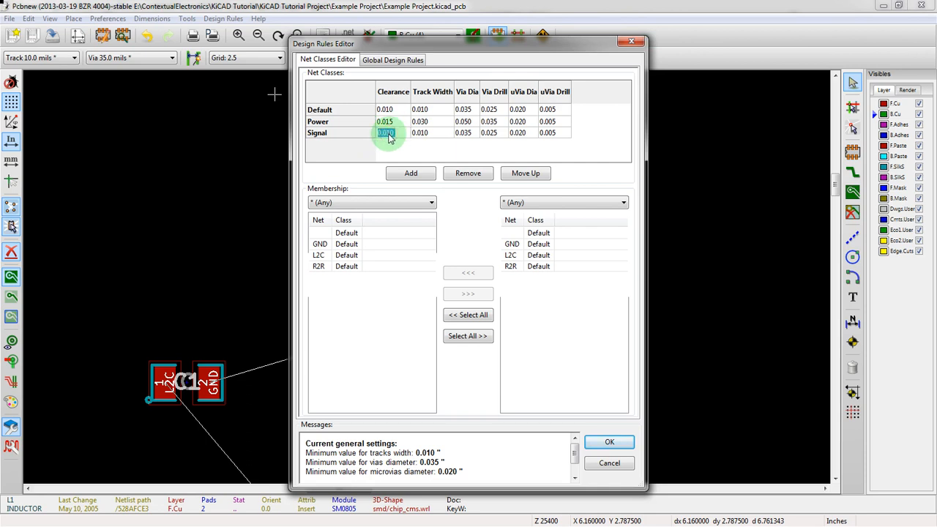
pyautogui.click(422, 133)
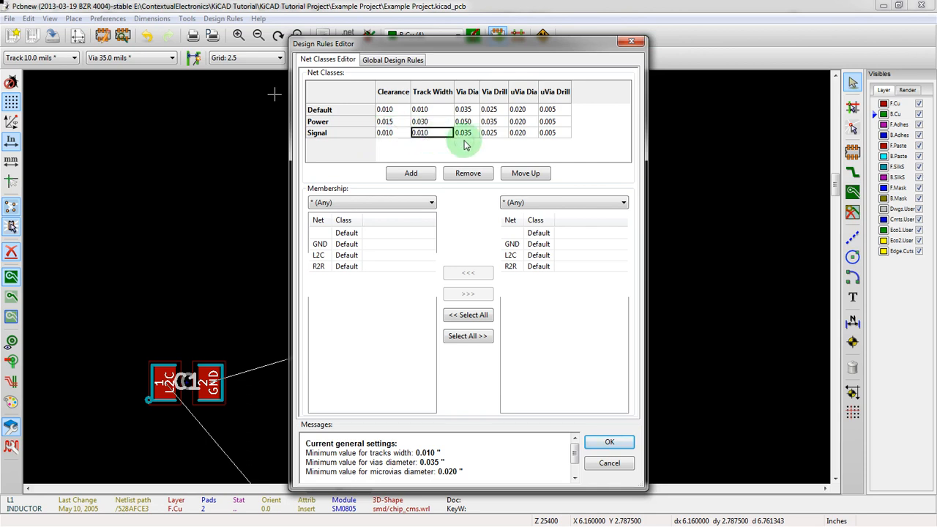
pyautogui.moveTo(465, 132); pyautogui.dragTo(482, 133)
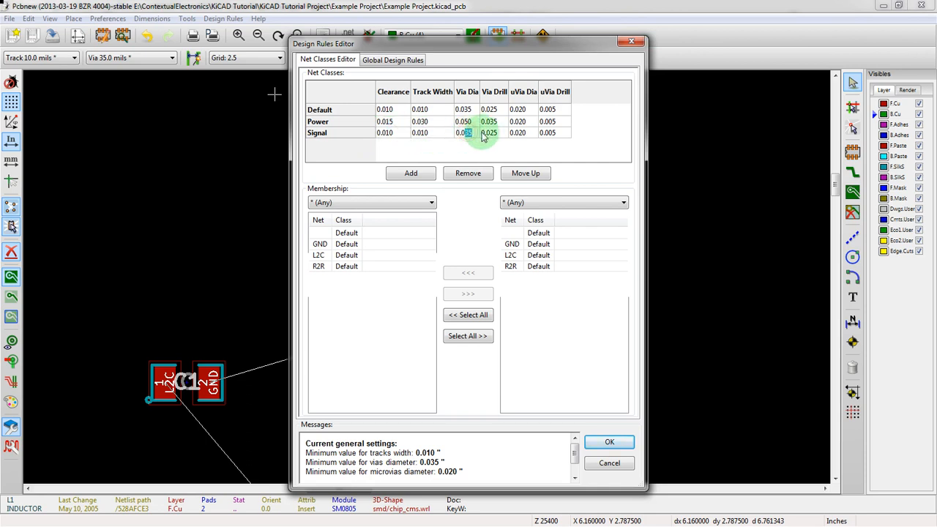
pyautogui.write('20')
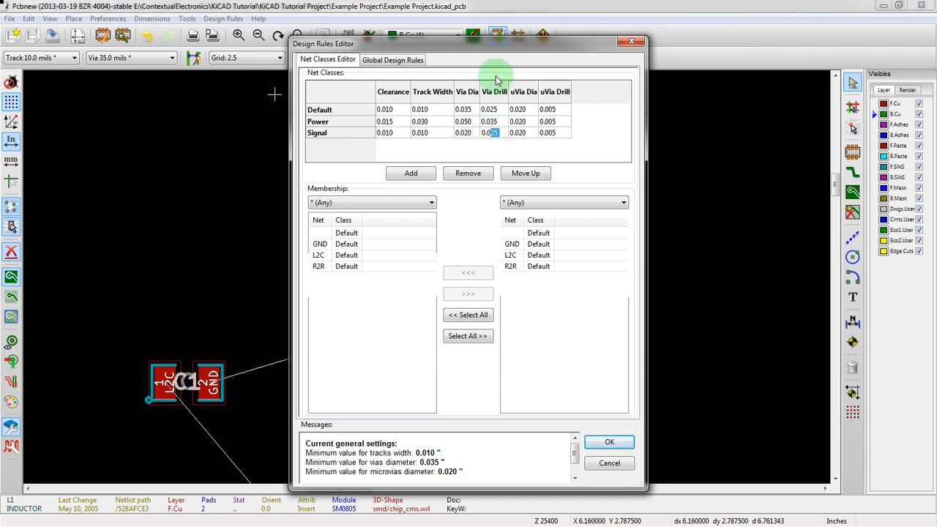
pyautogui.write('13')
pyautogui.click(422, 148)
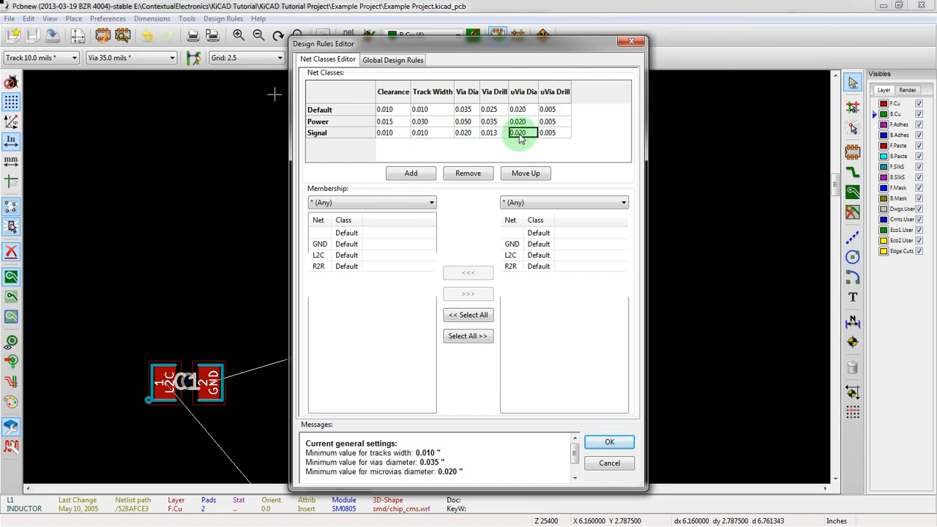
# Set the Signal net class's micro via diameter to 0.015 inches and try to apply the design rules
pyautogui.moveTo(519, 137); pyautogui.dragTo(534, 140)
pyautogui.write('15')
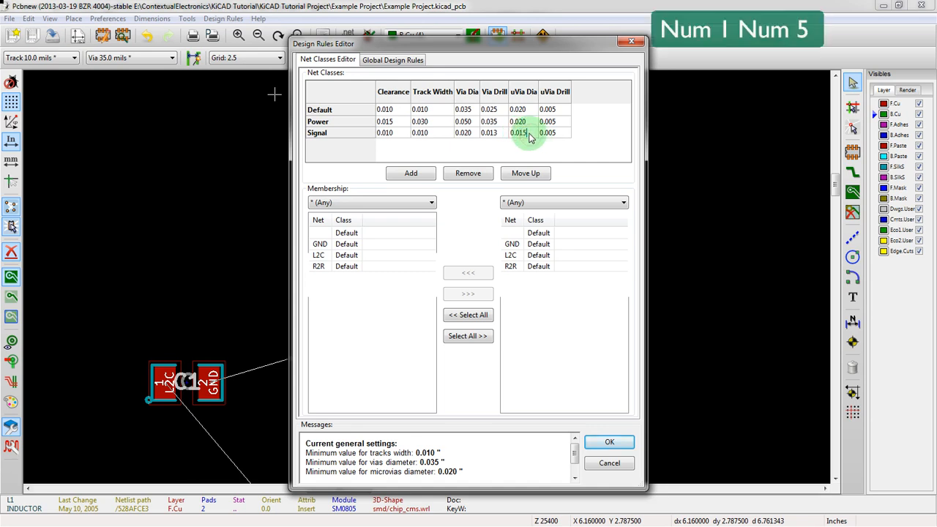
pyautogui.click(609, 443)
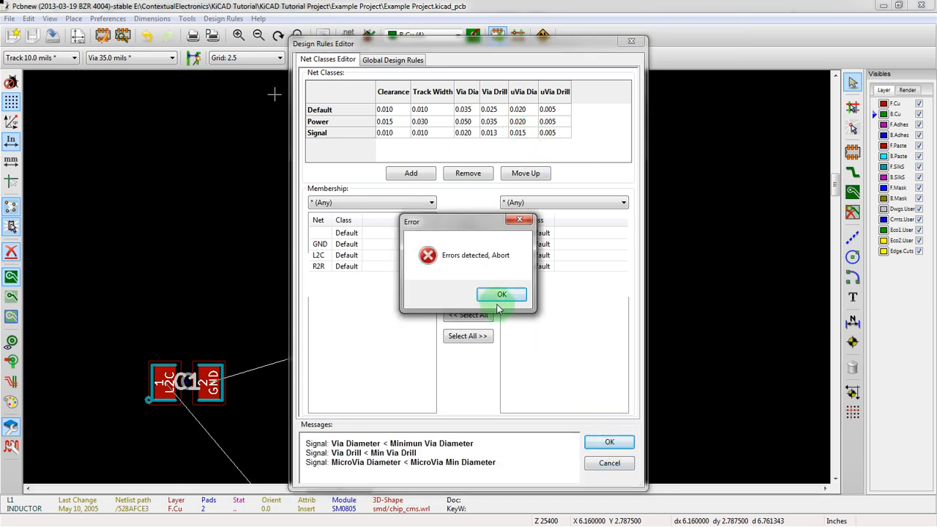
pyautogui.click(492, 300)
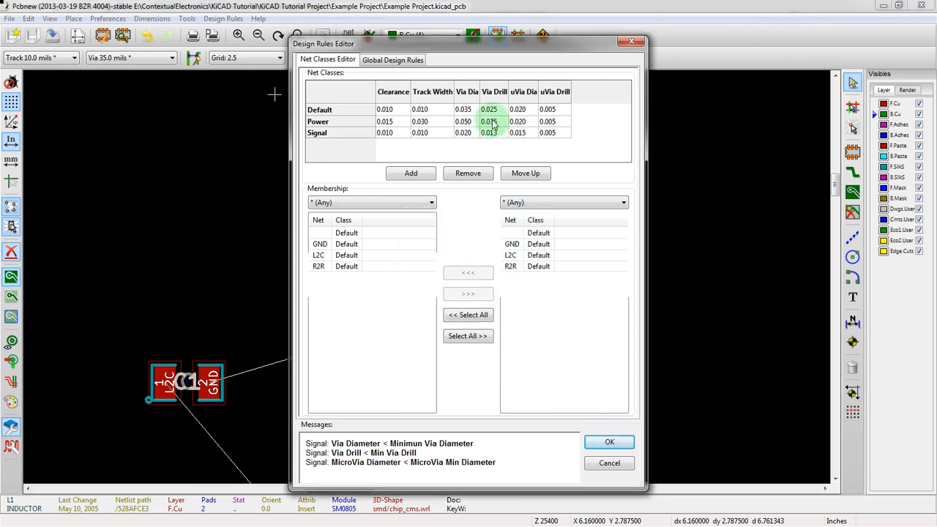
# Set the global minimums to 0.020 via diameter, 0.013 via drill and 0.015 micro via diameter, and apply the design rules
pyautogui.click(393, 60)
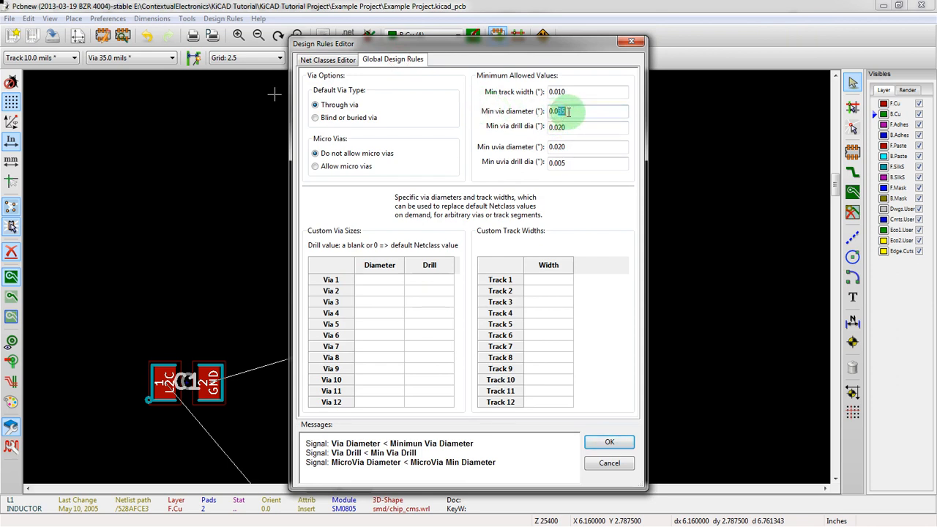
pyautogui.write('20')
pyautogui.moveTo(557, 128); pyautogui.dragTo(607, 132)
pyautogui.write('13')
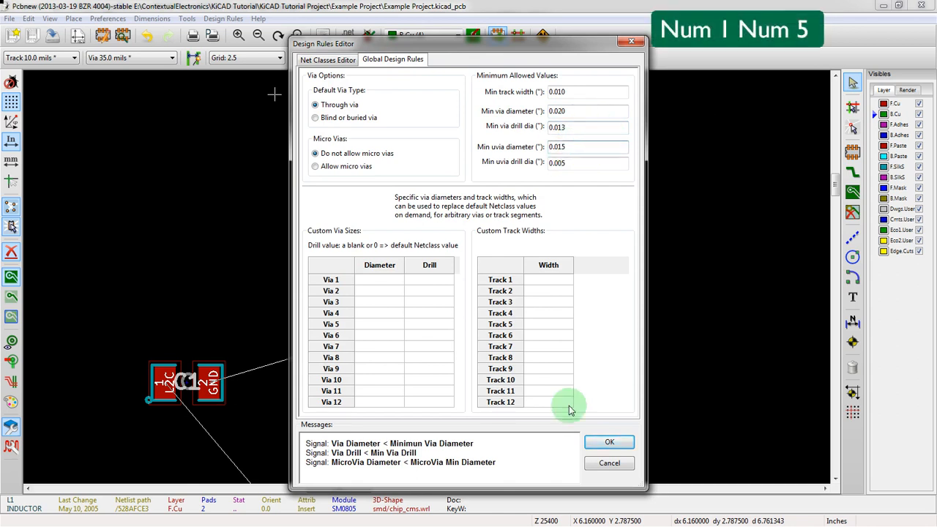
pyautogui.click(608, 441)
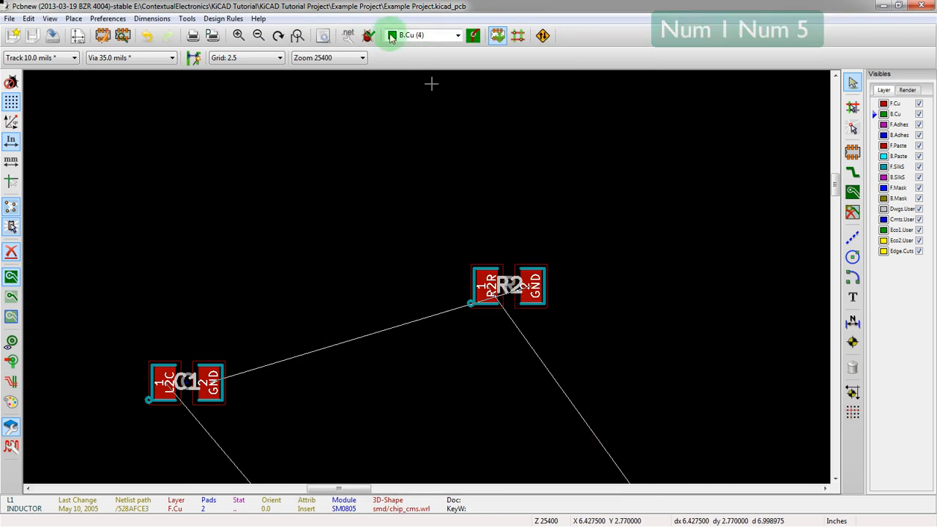
# In the design rules, assign the unnamed net and the GND net to the Power net class
pyautogui.click(224, 18)
pyautogui.click(238, 35)
pyautogui.click(328, 59)
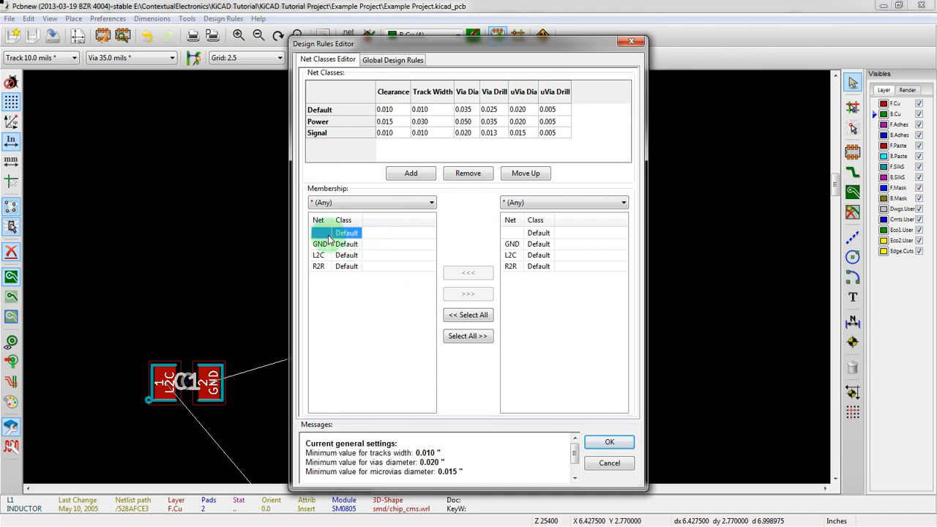
pyautogui.click(341, 203)
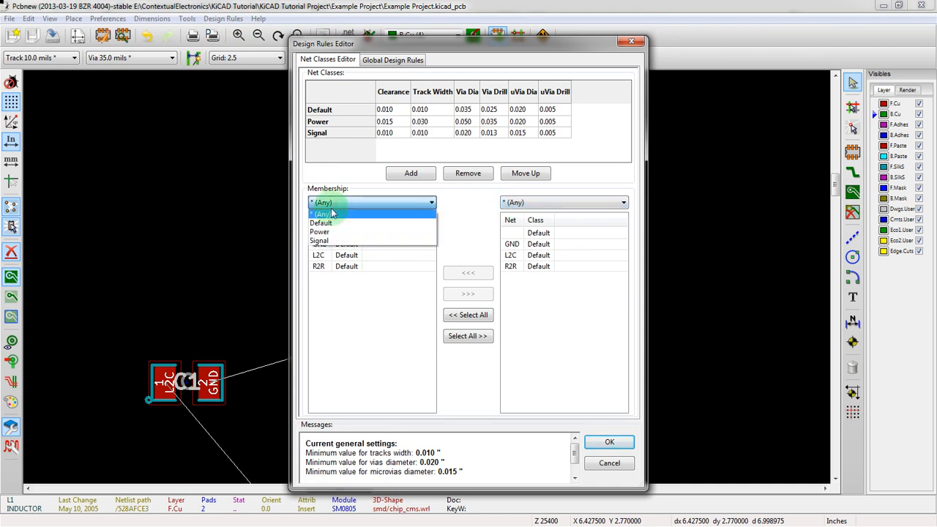
pyautogui.click(322, 232)
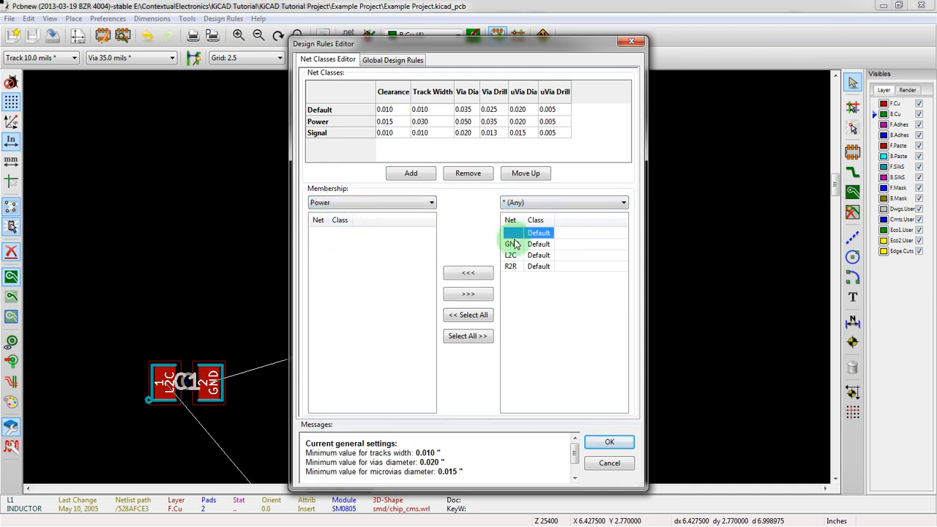
pyautogui.click(468, 272)
pyautogui.click(516, 235)
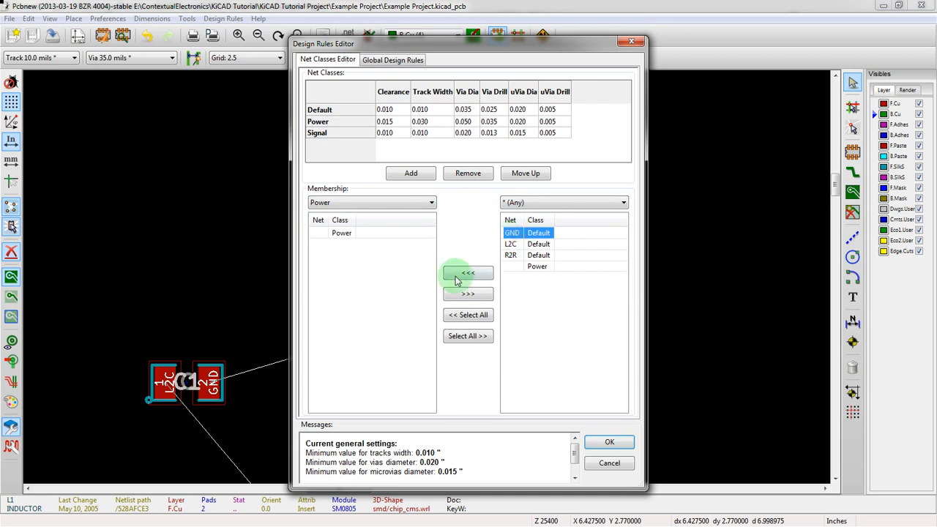
pyautogui.click(467, 272)
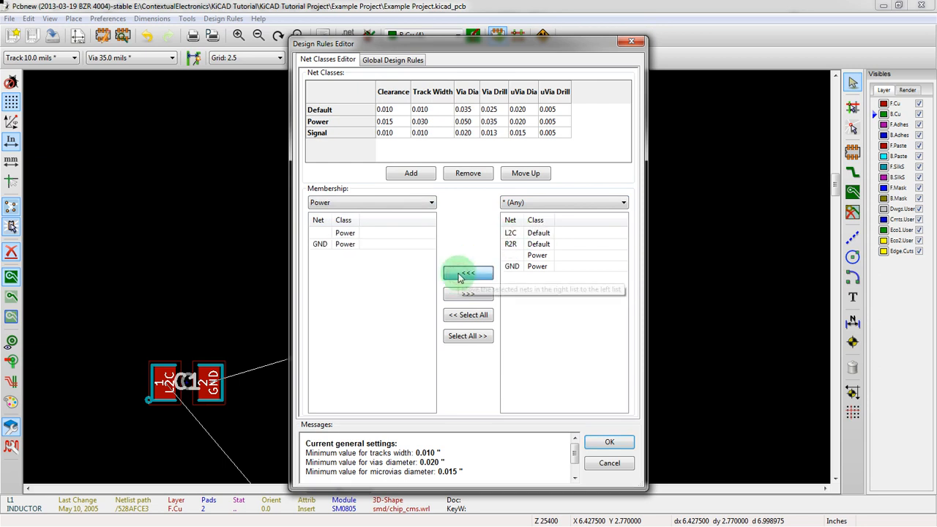
# Assign the L2C and R2R nets to the Signal net class and apply the design rules
pyautogui.click(348, 202)
pyautogui.click(338, 238)
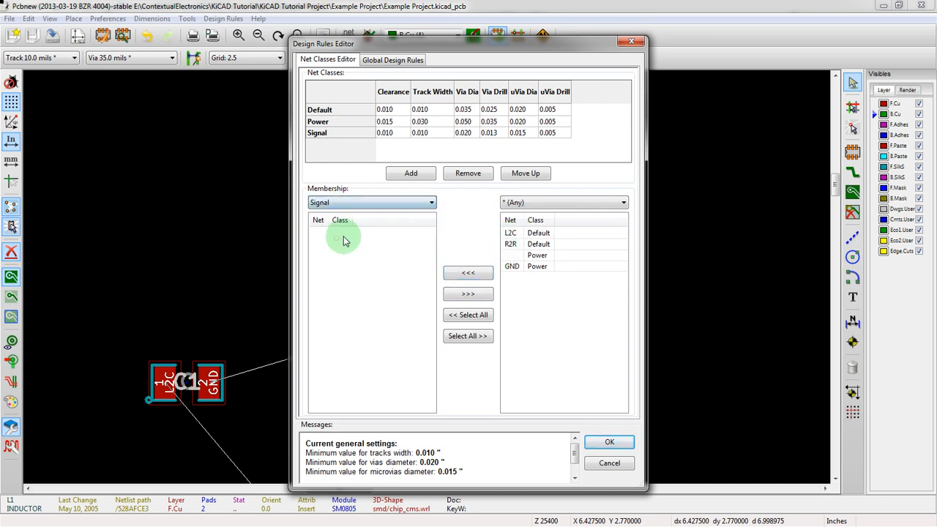
pyautogui.click(542, 233)
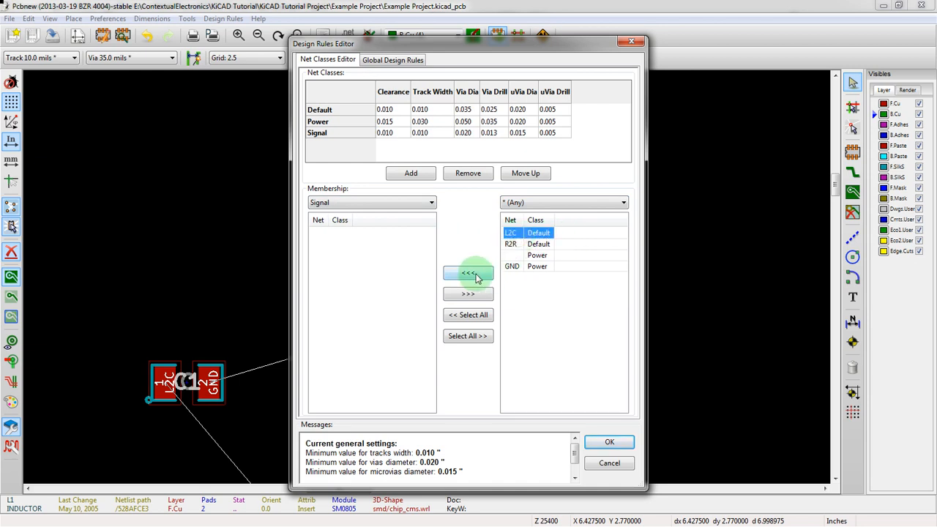
pyautogui.click(470, 274)
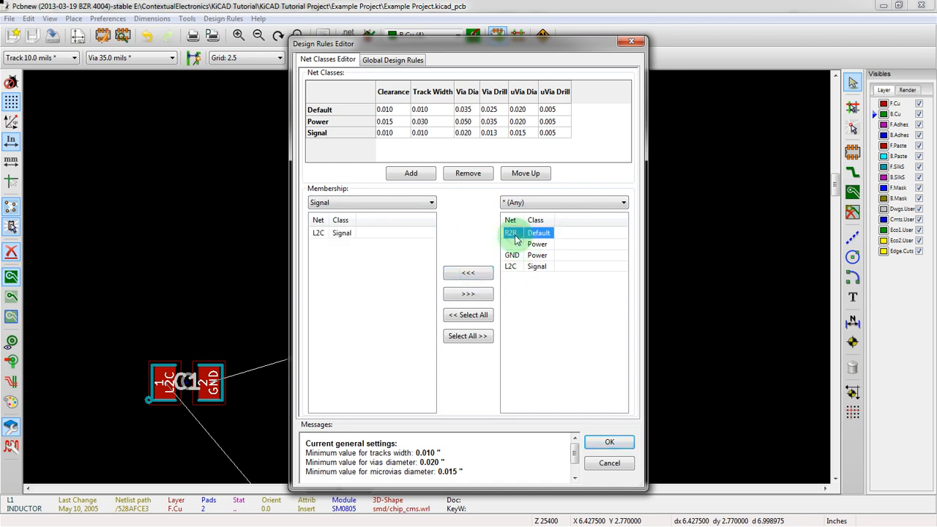
pyautogui.click(462, 275)
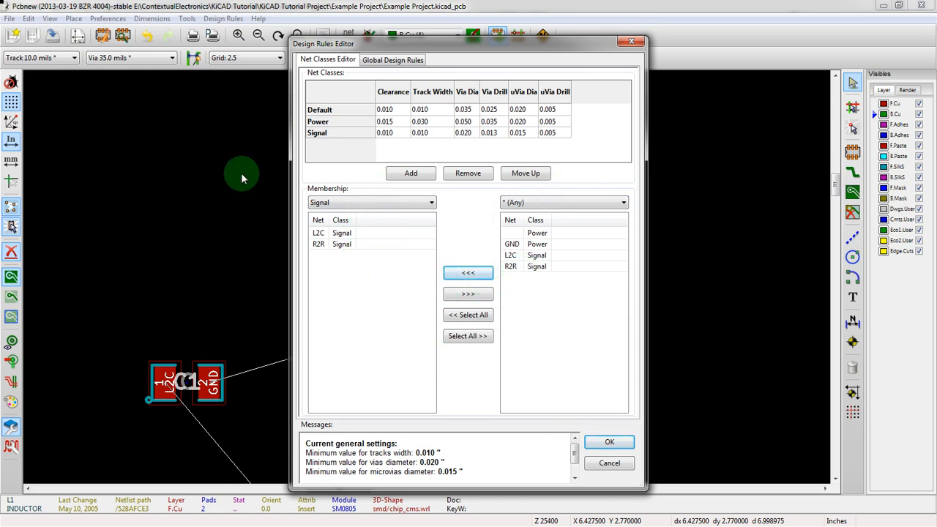
pyautogui.click(594, 442)
# Make F.Cu the active layer and activate track routing
pyautogui.scroll(-2, 424, 274)
pyautogui.scroll(2, 425, 274)
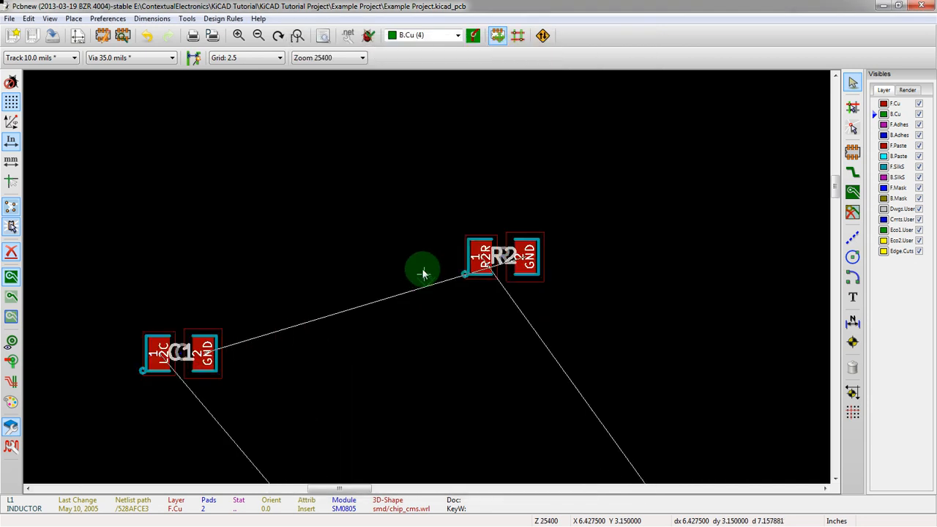
pyautogui.click(431, 250)
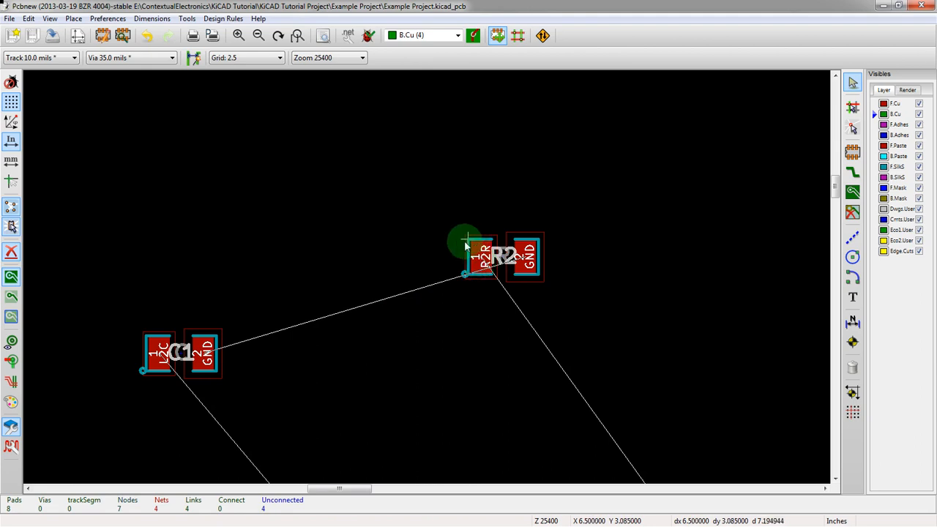
pyautogui.press('pageup')
pyautogui.press('x')
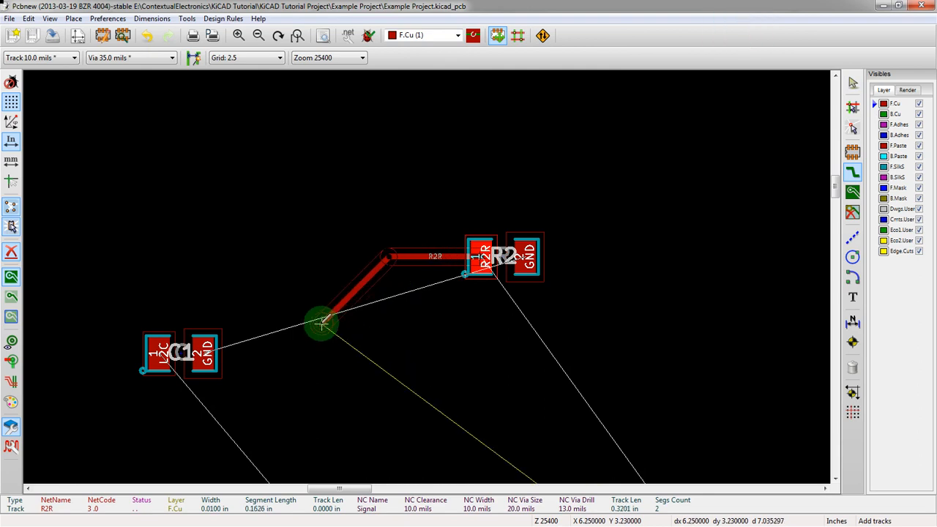
pyautogui.click(269, 353)
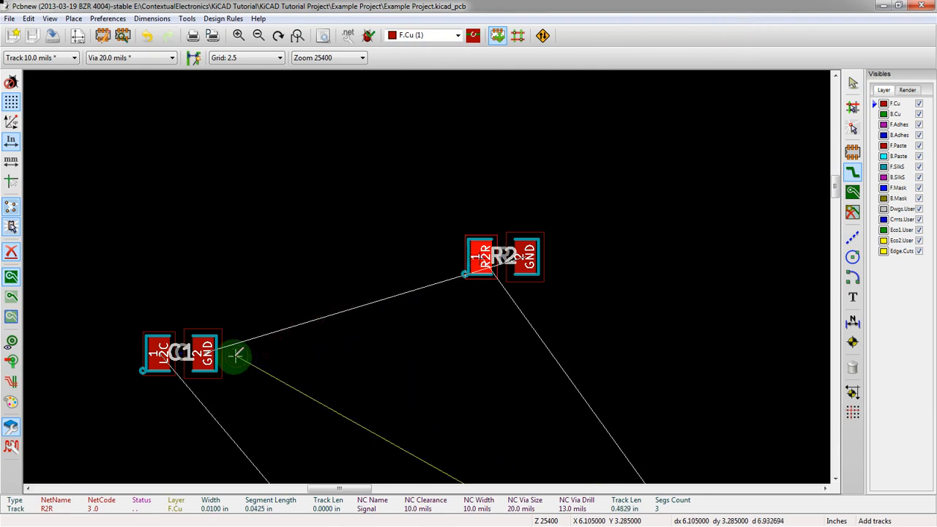
pyautogui.press('Escape')
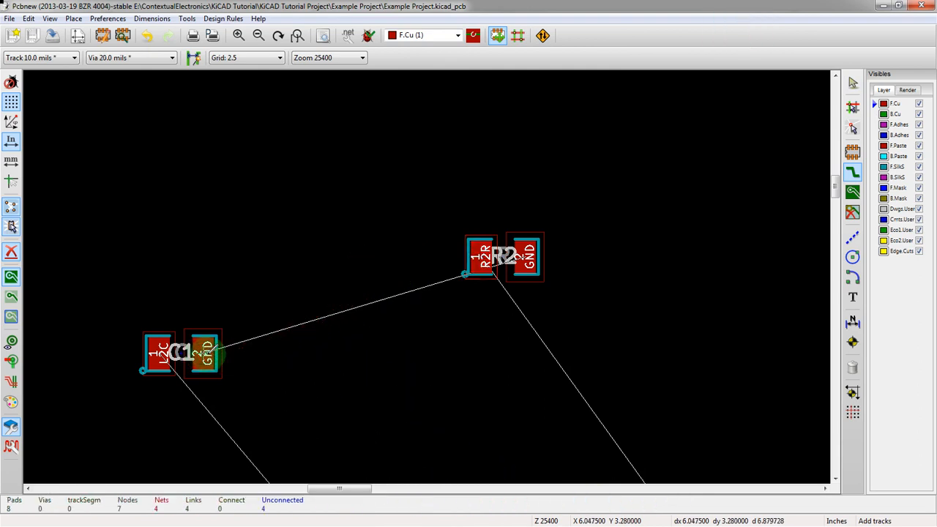
pyautogui.click(207, 353)
pyautogui.press('Escape')
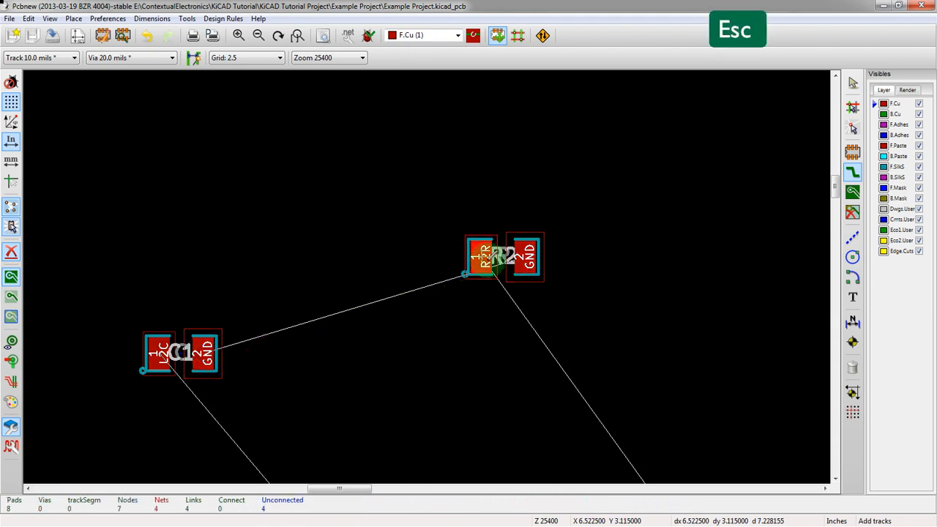
# Route the R2R net on F.Cu from pad 1 of R2 to pad 2 of R1
pyautogui.click(491, 258)
pyautogui.scroll(-2, 213, 272)
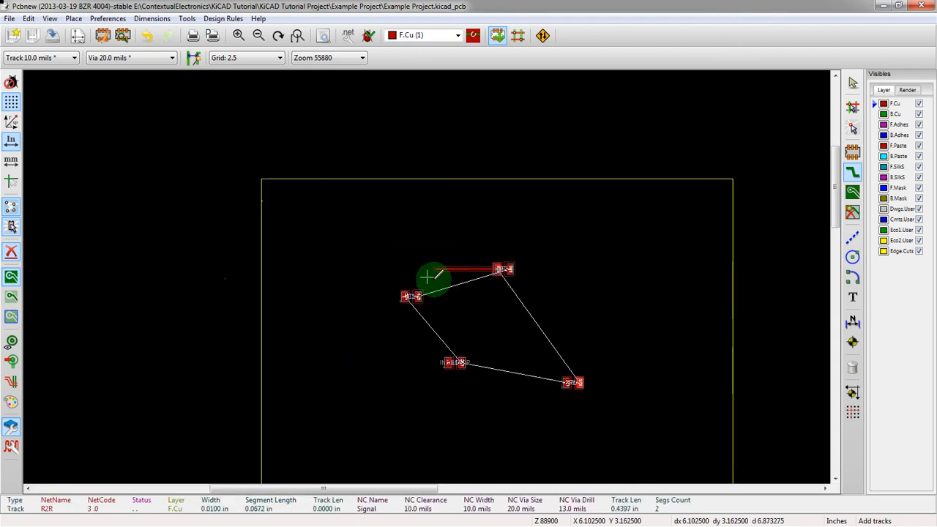
pyautogui.scroll(2, 534, 328)
pyautogui.click(479, 327)
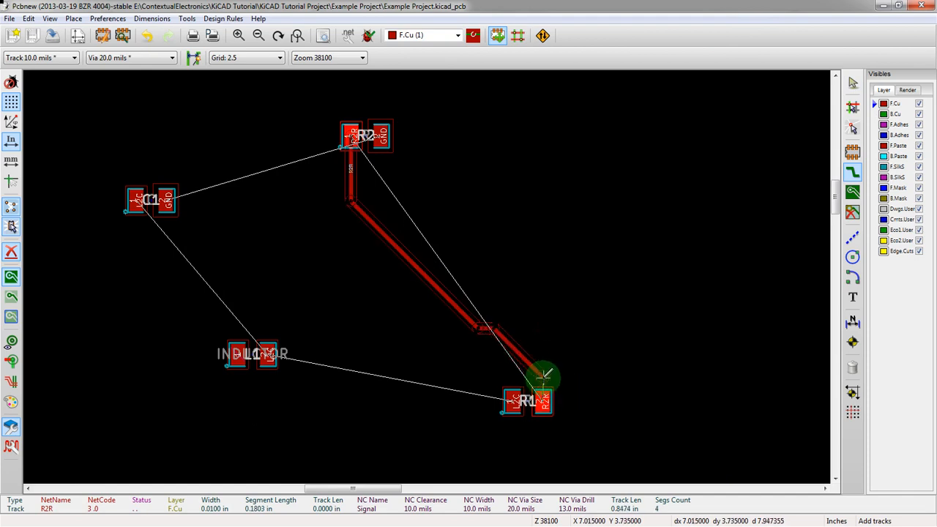
pyautogui.click(546, 400)
# Route the GND net on F.Cu from pad 2 of R2 toward C1 and place a via down to B.Cu
pyautogui.scroll(2, 487, 349)
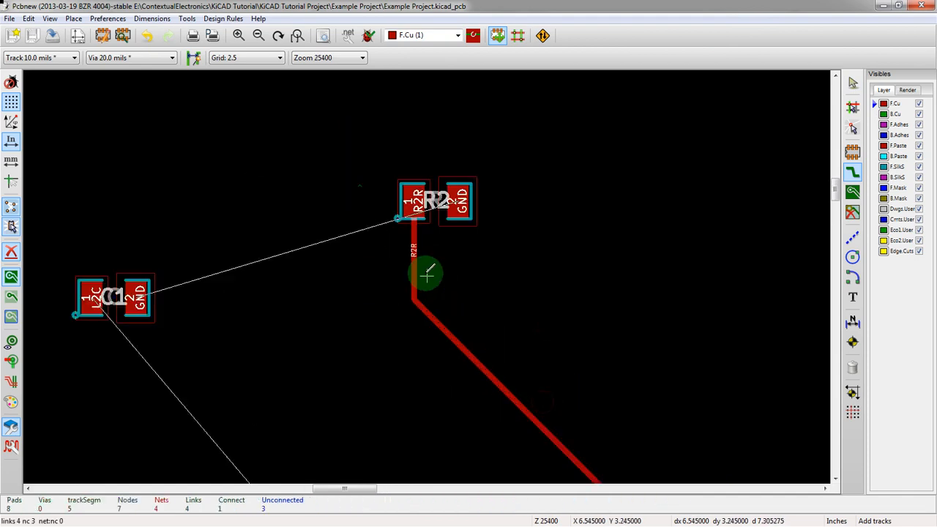
pyautogui.scroll(-1, 450, 209)
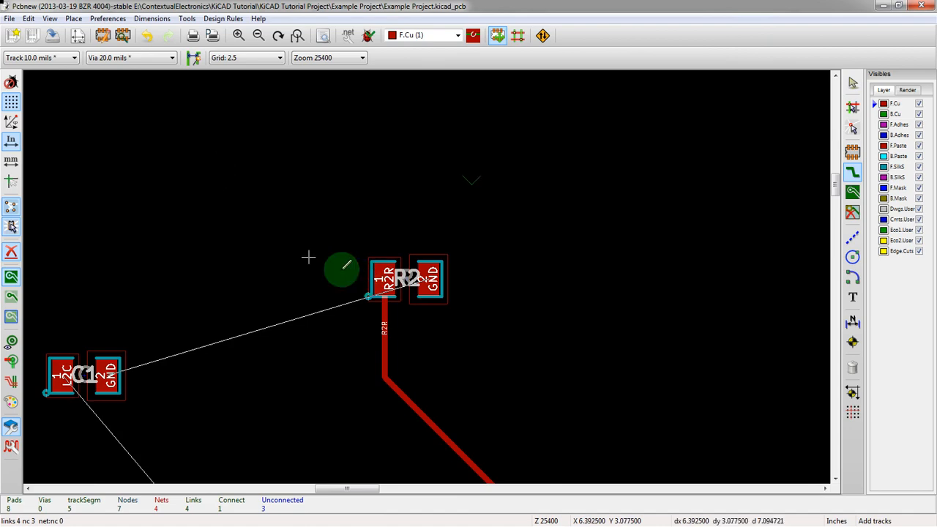
pyautogui.scroll(2, 335, 266)
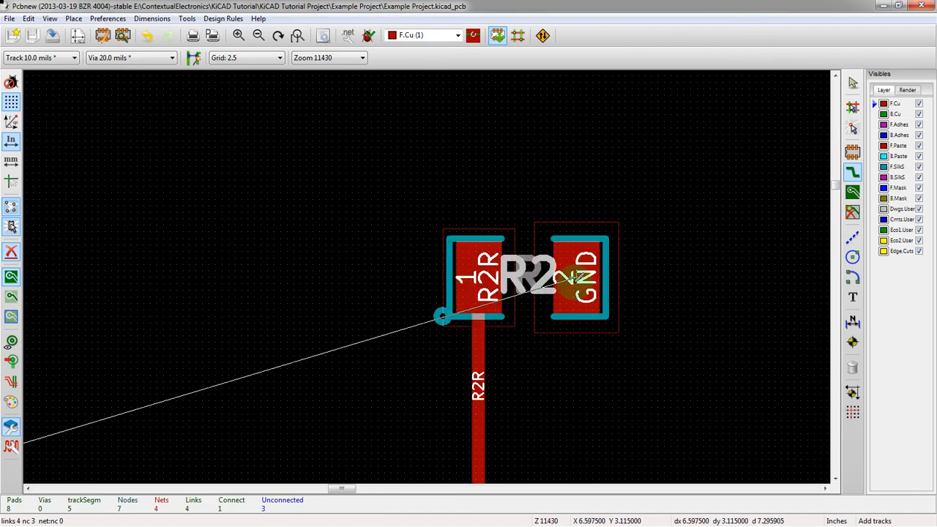
pyautogui.click(578, 277)
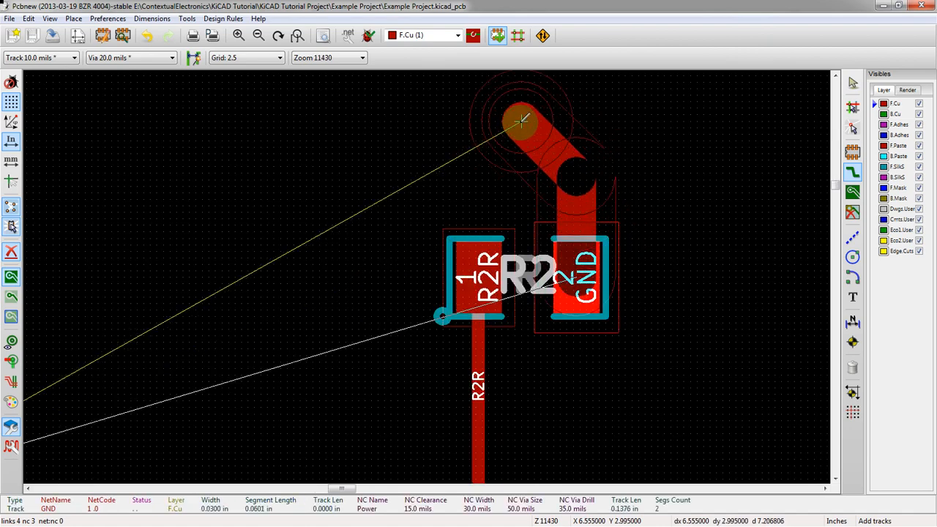
pyautogui.click(521, 119)
pyautogui.scroll(-2, 209, 142)
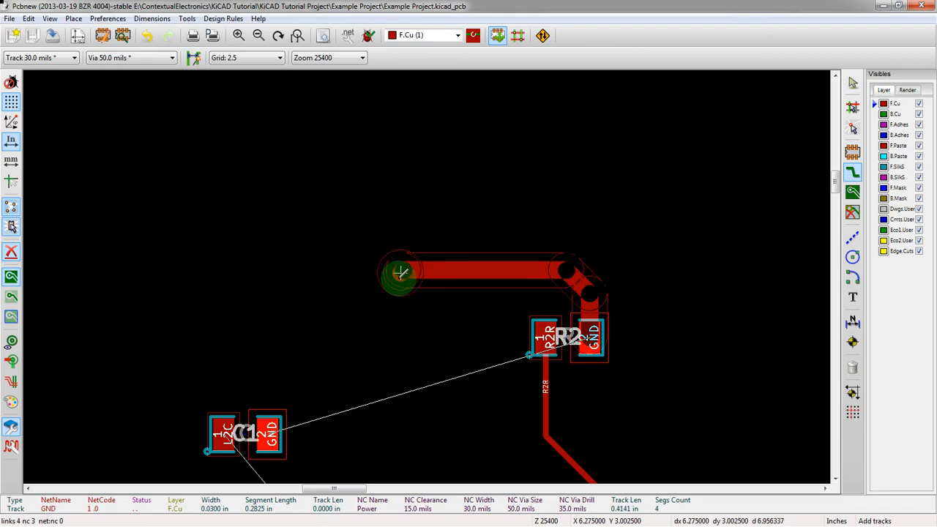
pyautogui.scroll(2, 382, 290)
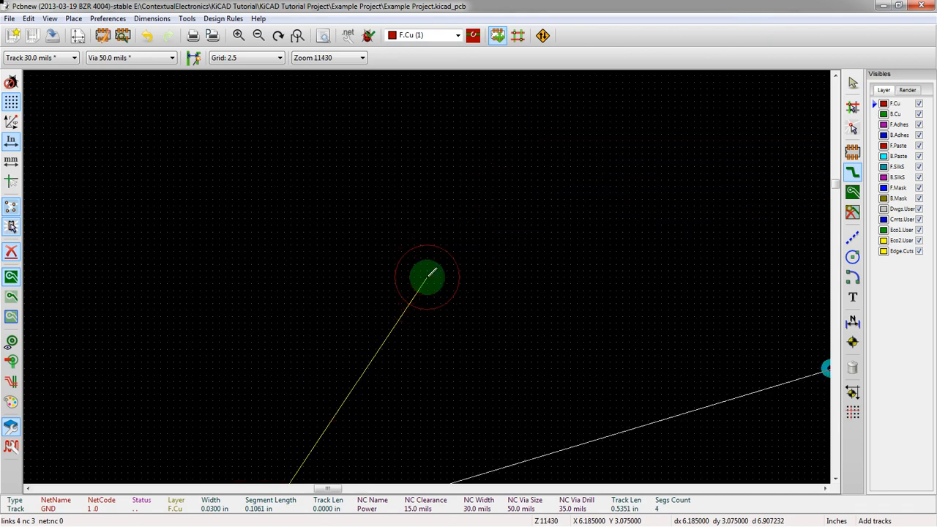
pyautogui.press('v')
# Continue the GND track on B.Cu, place a via back to F.Cu near C1 and finish at C1's GND pad
pyautogui.scroll(-3, 382, 307)
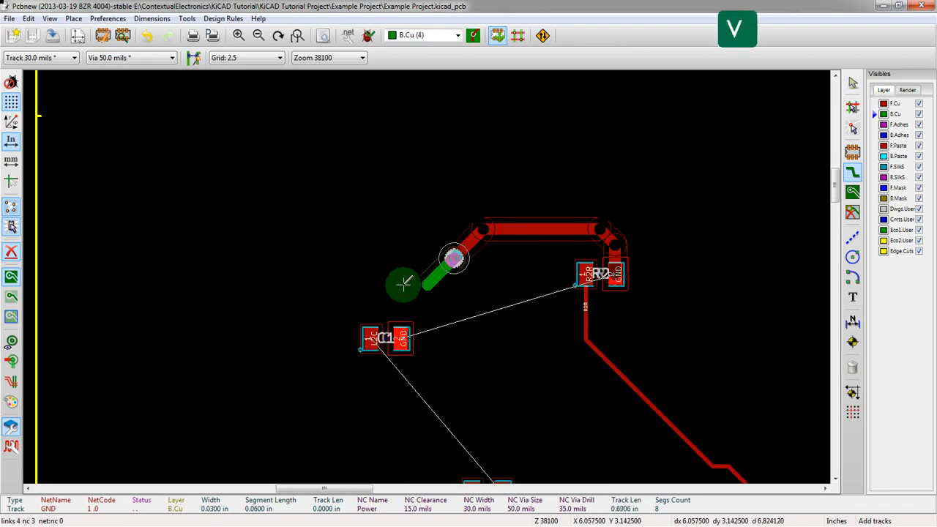
pyautogui.press('v')
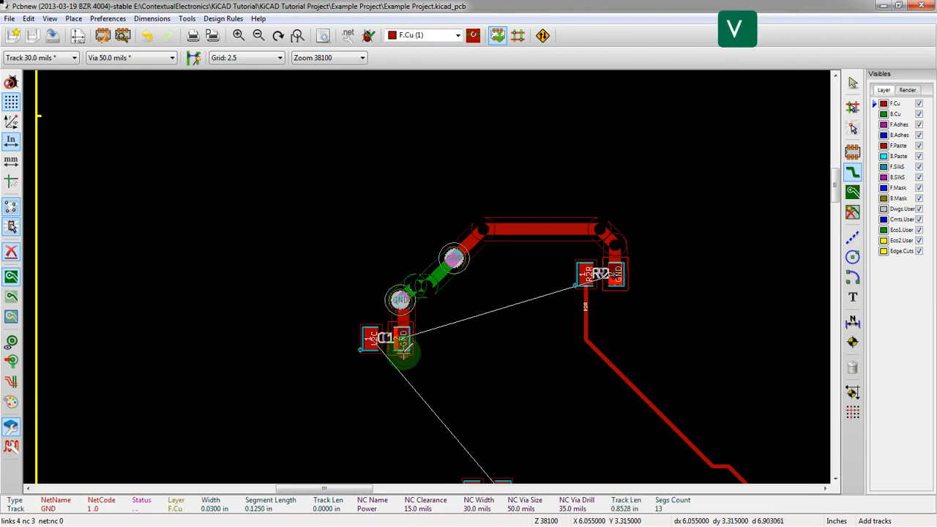
pyautogui.scroll(2, 401, 337)
pyautogui.doubleClick(423, 257)
# Route the L2C net on F.Cu from pad 1 of C1 toward L1 and place a via down to B.Cu
pyautogui.scroll(-2, 418, 272)
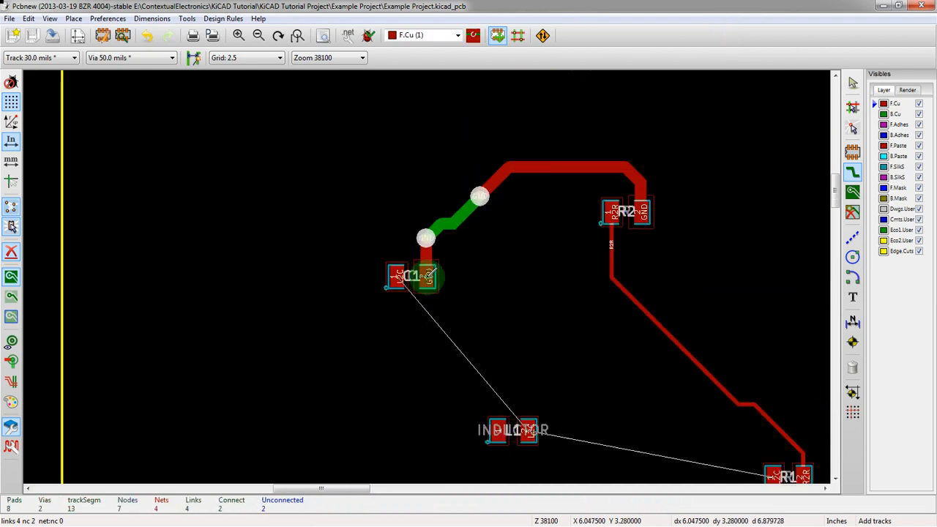
pyautogui.scroll(2, 381, 275)
pyautogui.click(381, 275)
pyautogui.scroll(-3, 376, 381)
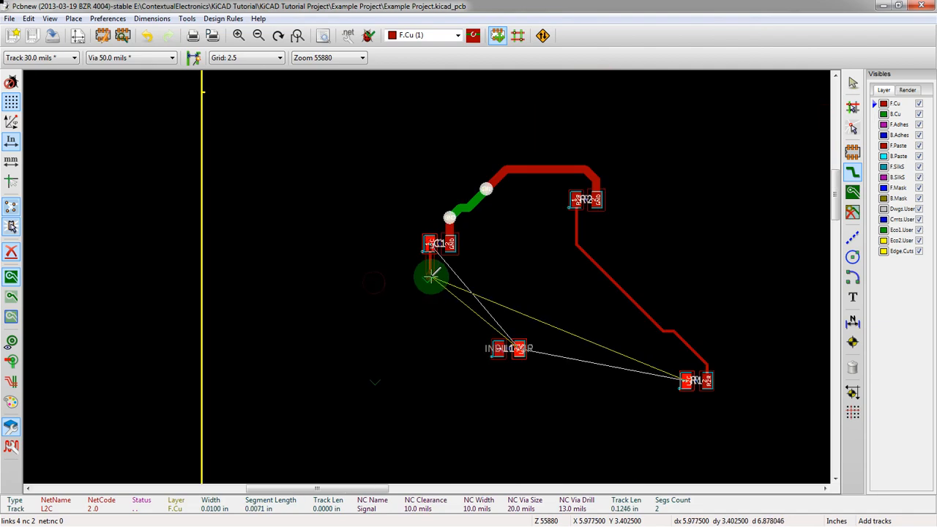
pyautogui.scroll(2, 502, 307)
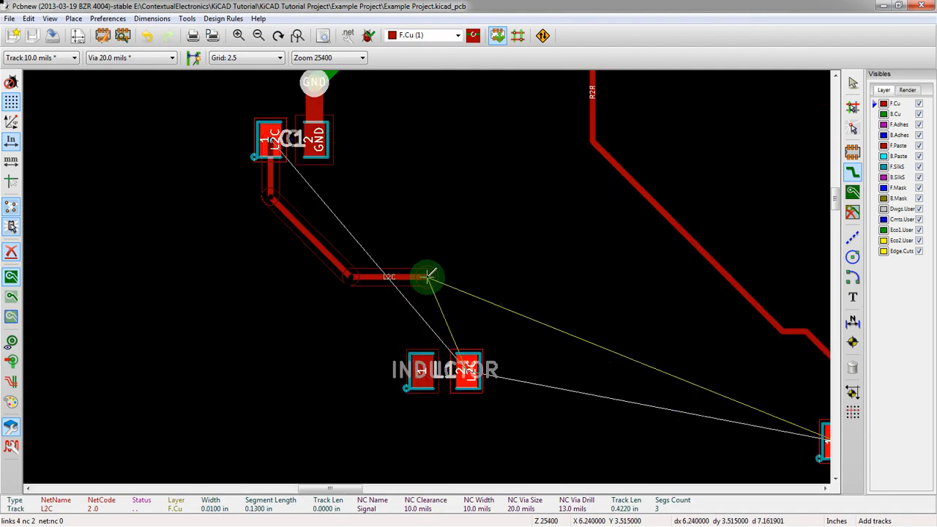
pyautogui.press('v')
# Continue the L2C track on B.Cu, place a via back to F.Cu above L1 and finish at pad 2 of L1
pyautogui.scroll(2, 430, 279)
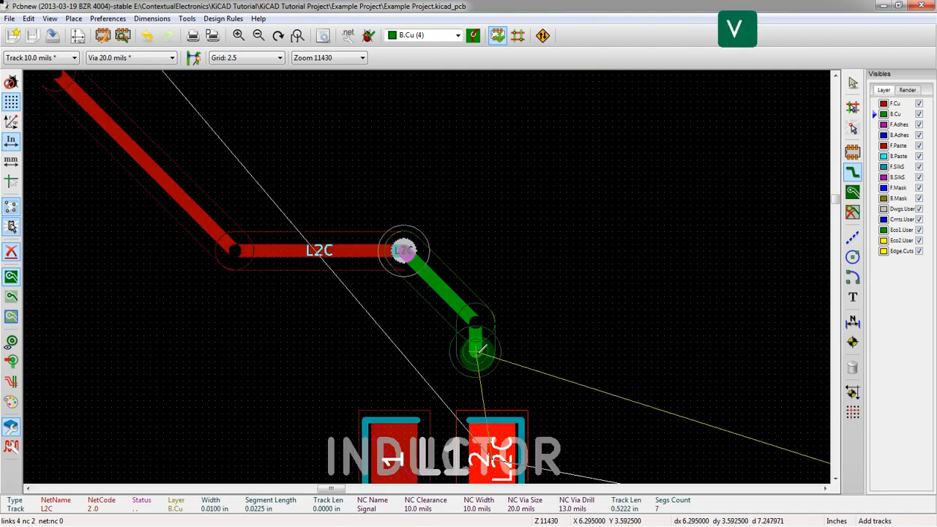
pyautogui.scroll(-1, 500, 461)
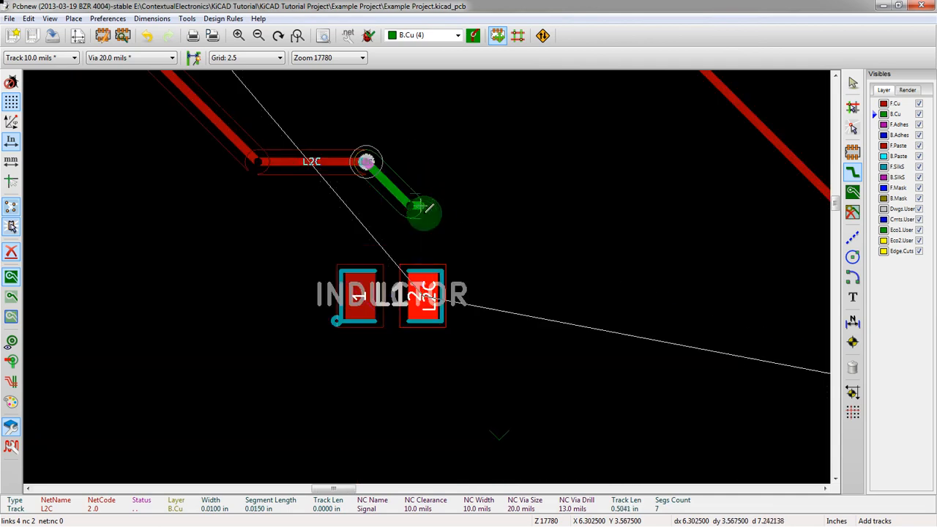
pyautogui.press('v')
pyautogui.doubleClick(424, 296)
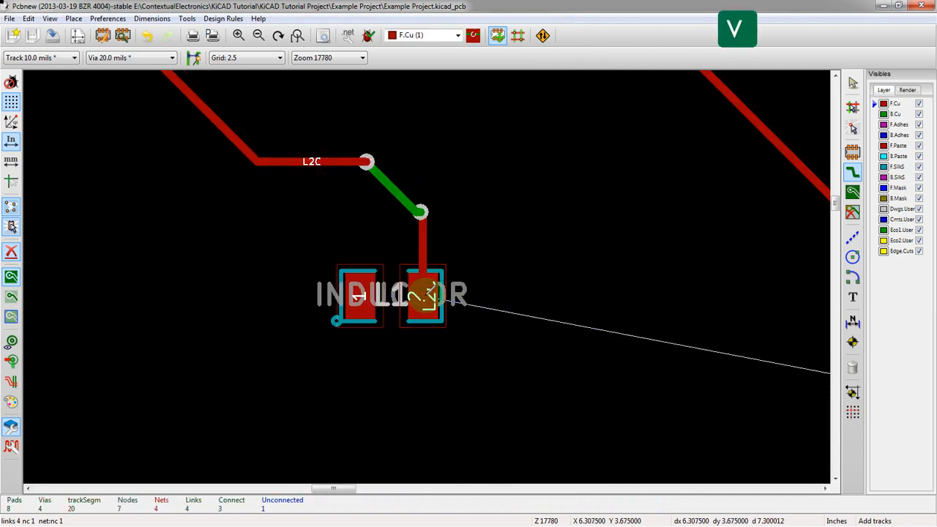
pyautogui.scroll(-2, 424, 295)
pyautogui.scroll(1, 432, 267)
pyautogui.scroll(-2, 432, 267)
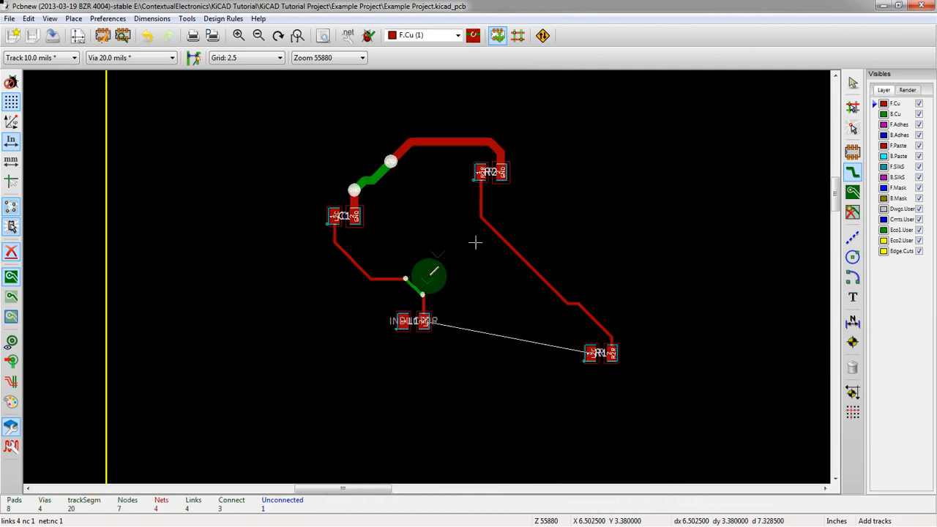
pyautogui.scroll(1, 475, 242)
pyautogui.click(351, 391)
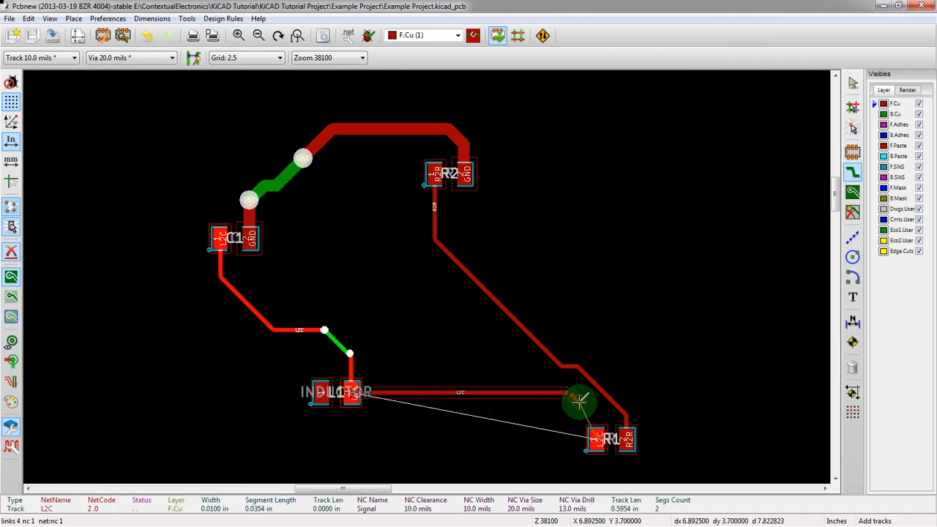
pyautogui.scroll(1, 578, 399)
pyautogui.scroll(1, 429, 271)
pyautogui.scroll(-2, 397, 292)
pyautogui.scroll(1, 356, 303)
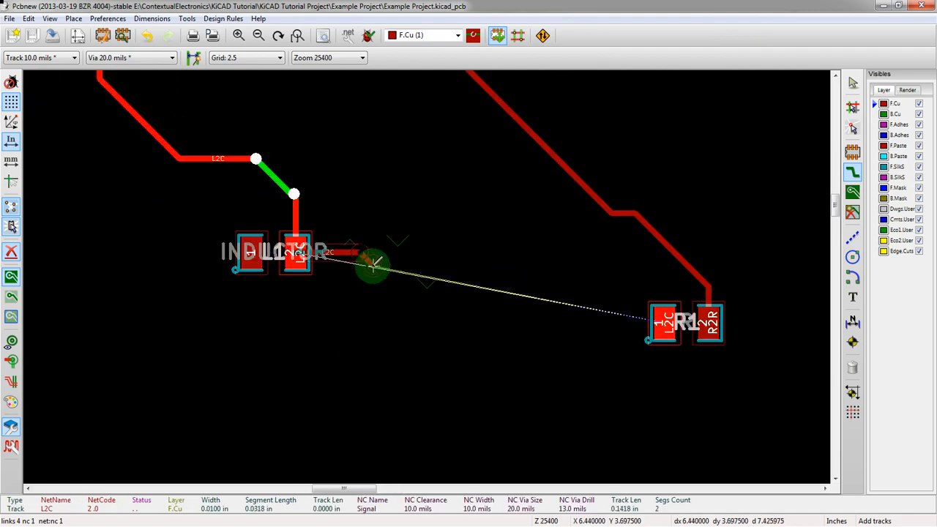
pyautogui.press('Escape')
pyautogui.scroll(3, 296, 256)
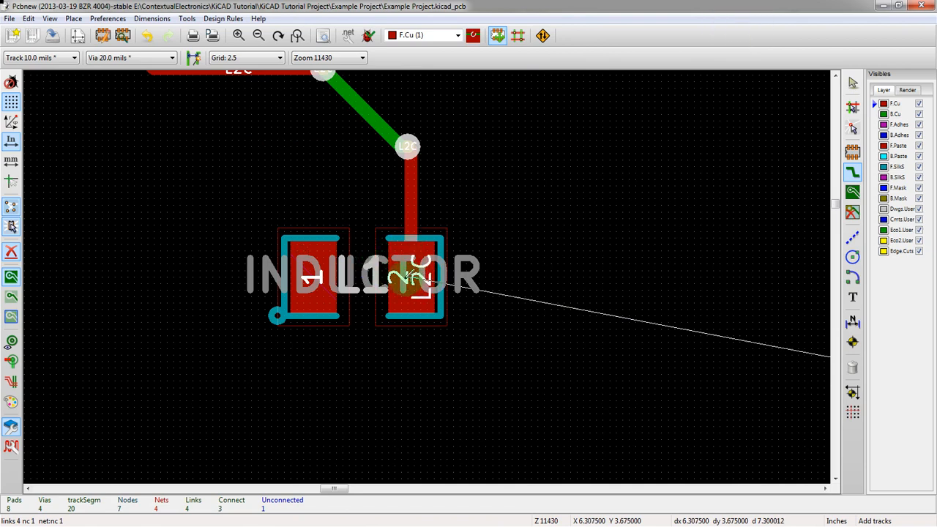
pyautogui.scroll(-2, 395, 282)
pyautogui.scroll(3, 429, 293)
pyautogui.click(429, 308)
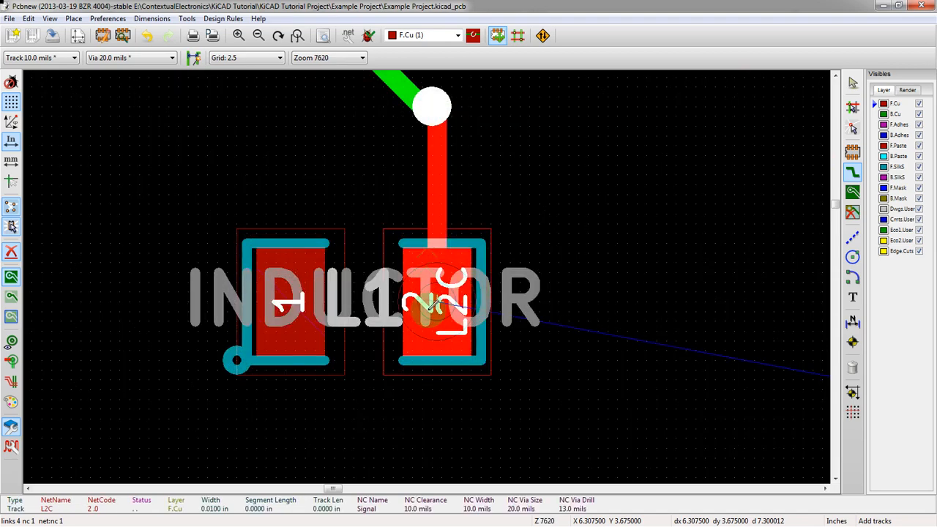
pyautogui.scroll(-3, 559, 304)
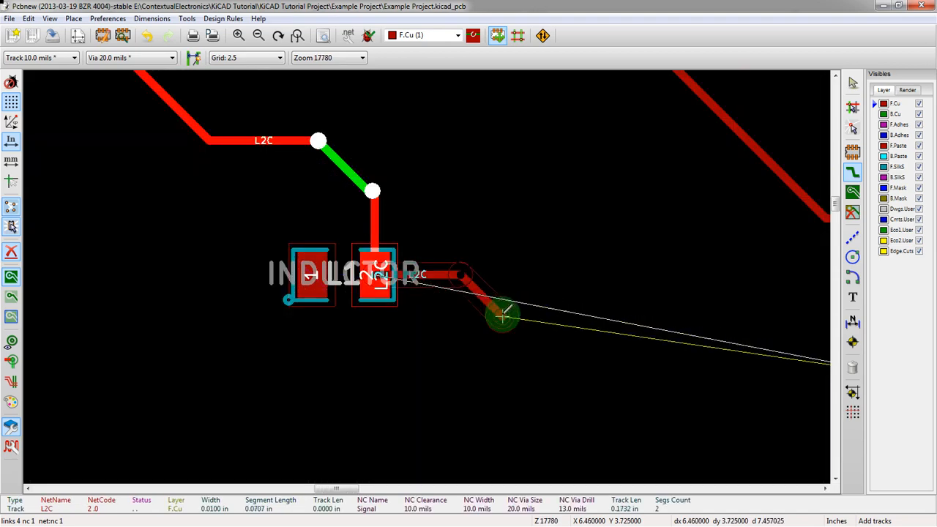
pyautogui.press('w')
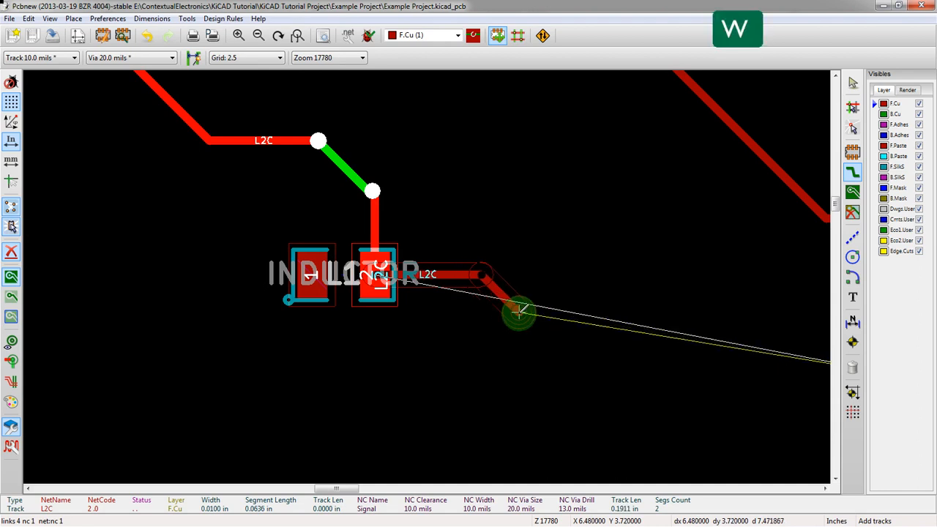
pyautogui.press('w')
pyautogui.press('w')
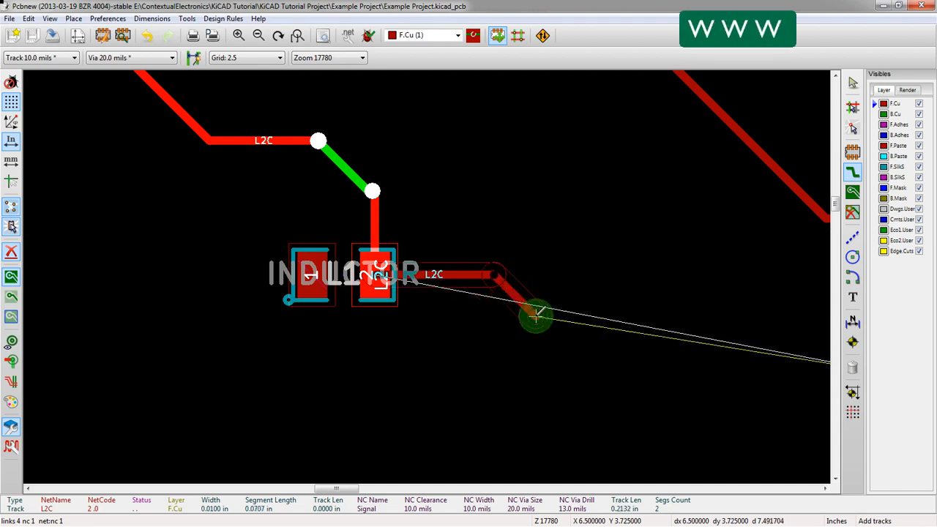
pyautogui.press('Escape')
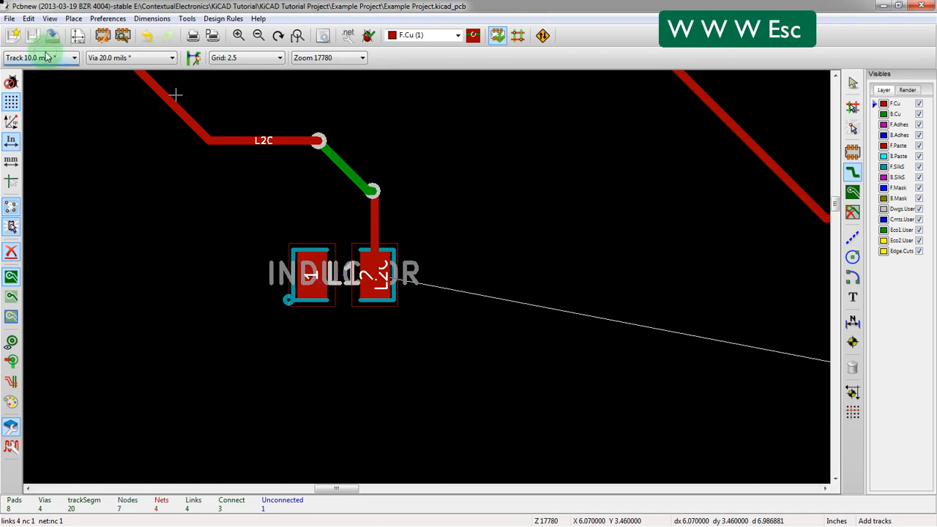
# Add custom track widths of .014 and .02 inch as Track 1 and Track 2 in the global design rules
pyautogui.click(223, 18)
pyautogui.click(229, 33)
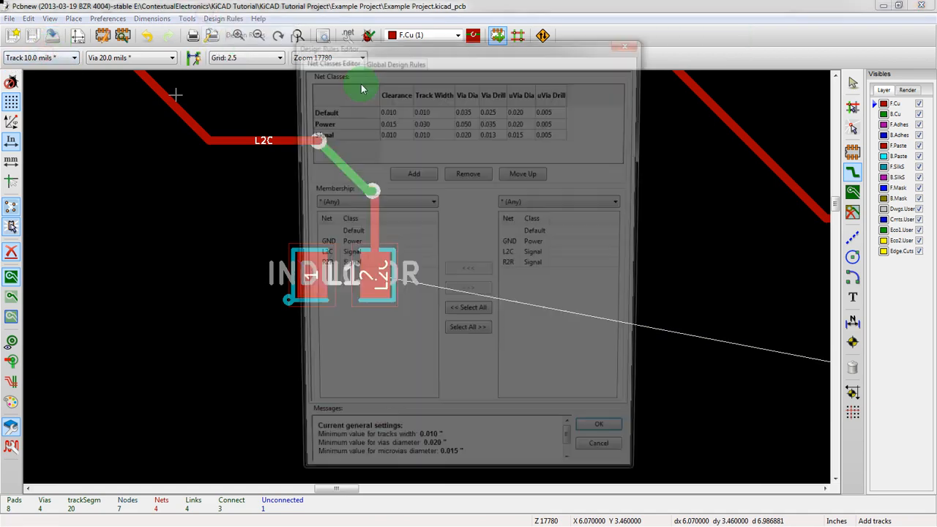
pyautogui.click(388, 60)
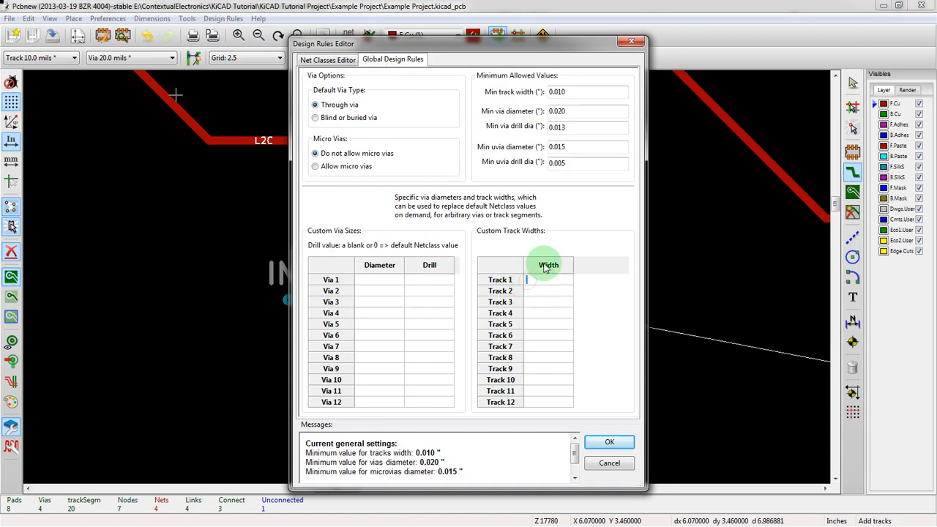
pyautogui.write('.014')
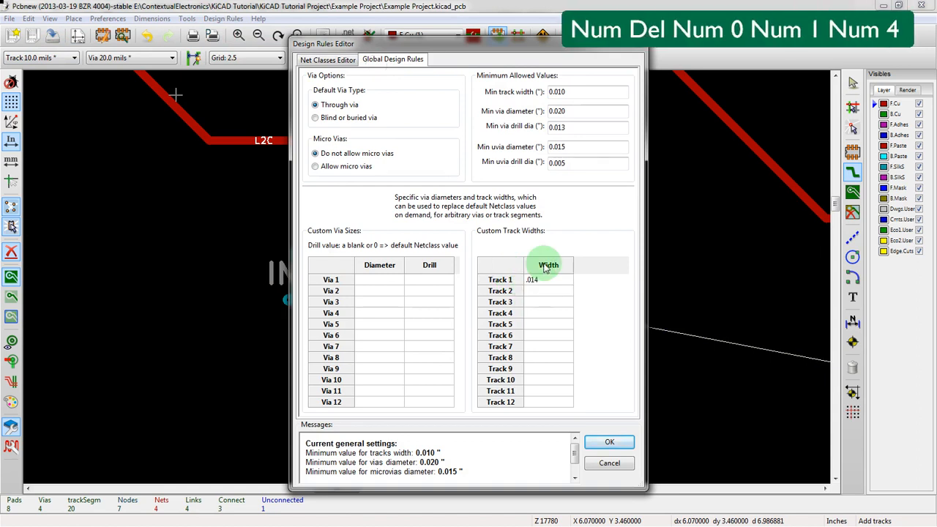
pyautogui.press('Down')
pyautogui.write('.02')
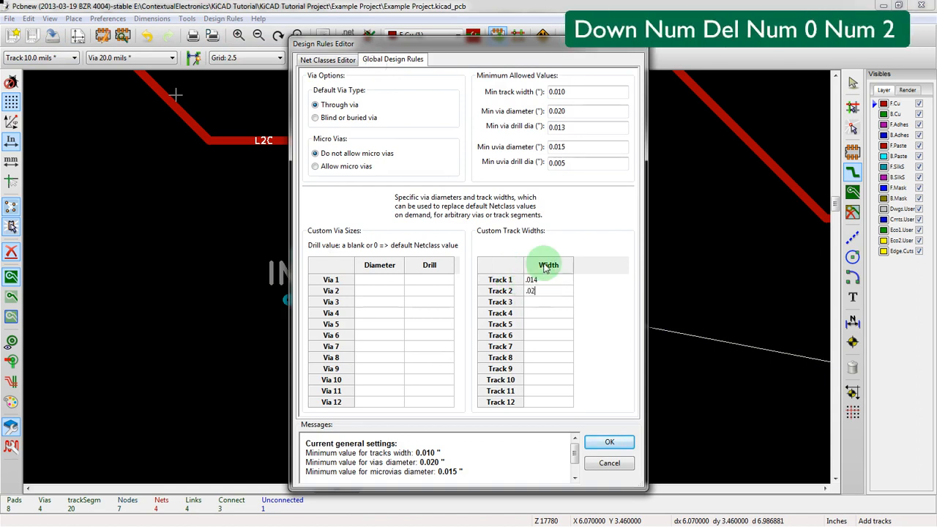
pyautogui.click(611, 442)
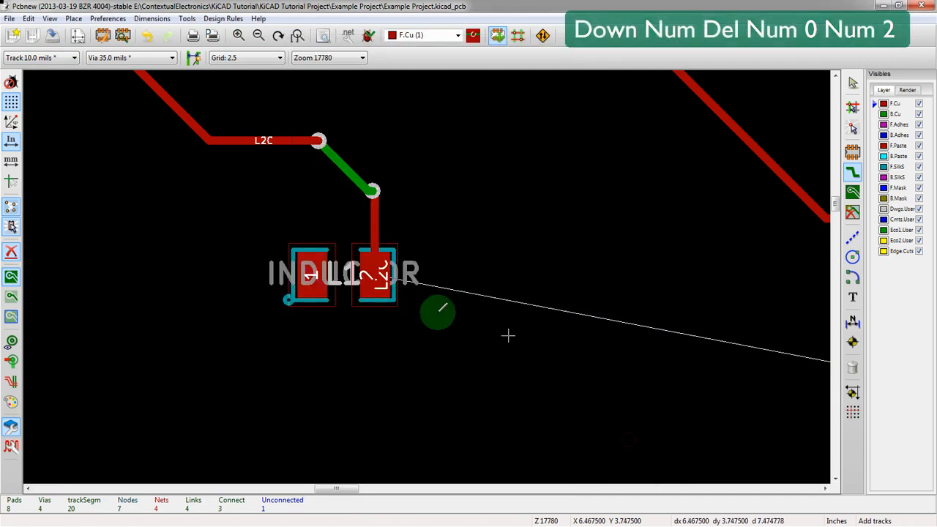
# Start an L2C track on F.Cu from pad 2 of L1 with a 20 mil first segment, switching to 14 mils
pyautogui.press('x')
pyautogui.scroll(-1, 388, 271)
pyautogui.scroll(2, 481, 294)
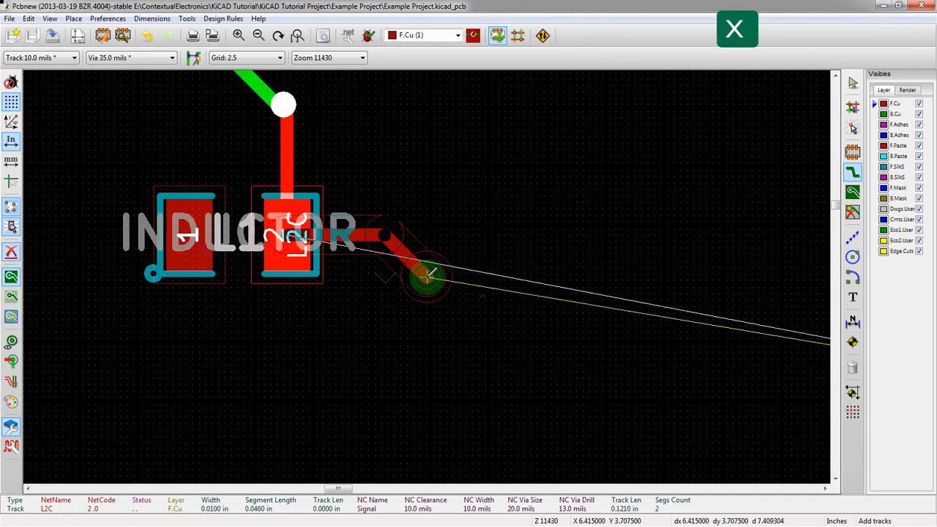
pyautogui.press('w')
pyautogui.press('w')
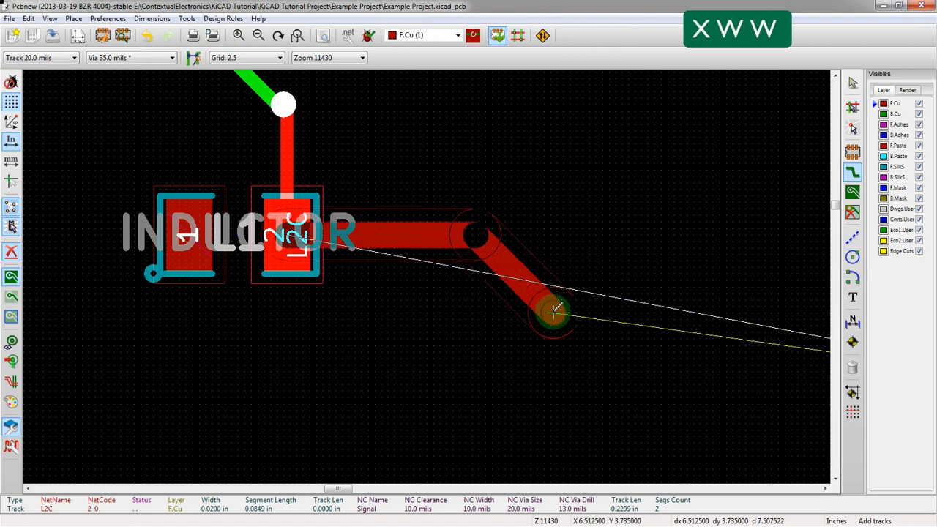
pyautogui.press('w')
pyautogui.press('w')
pyautogui.scroll(-1, 429, 274)
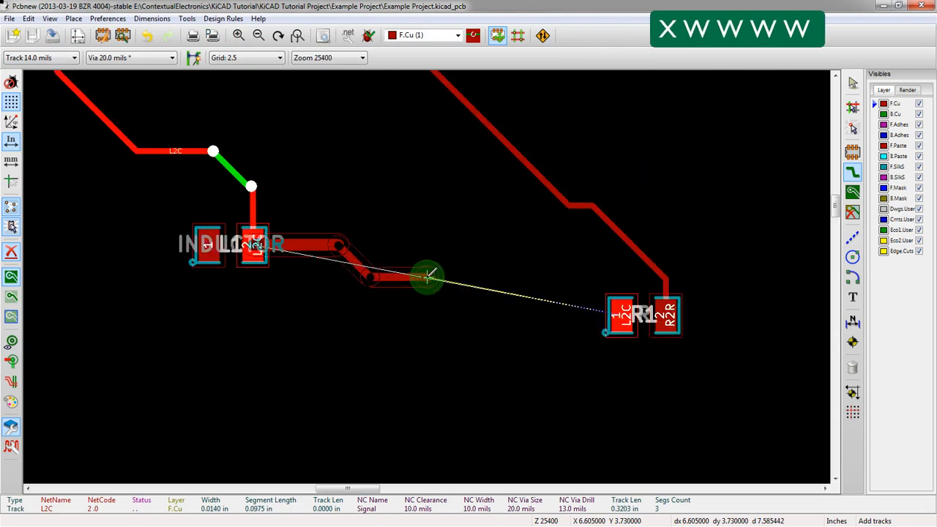
# Continue the L2C track toward R1, cycling through the track widths, and end it at 14 mils just short of R1's pad 1
pyautogui.scroll(2, 429, 273)
pyautogui.press('w')
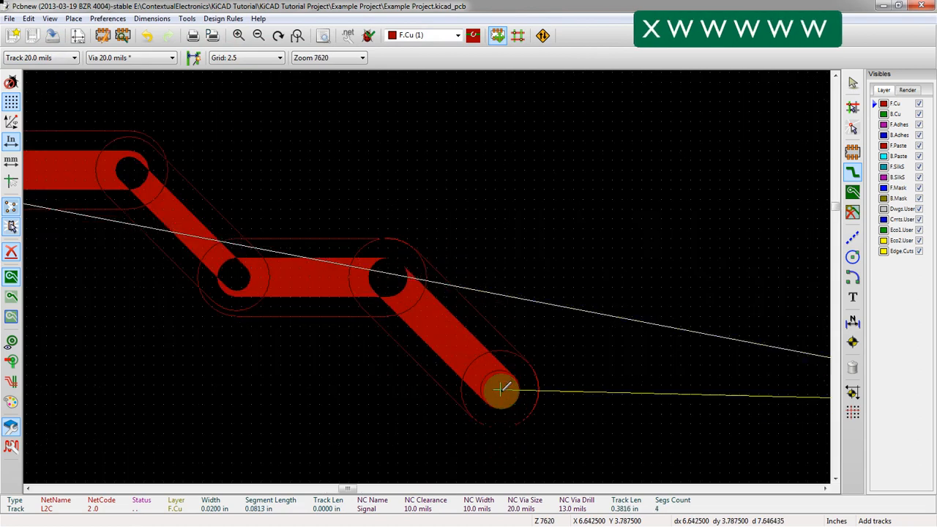
pyautogui.press('w')
pyautogui.press('w')
pyautogui.press('w')
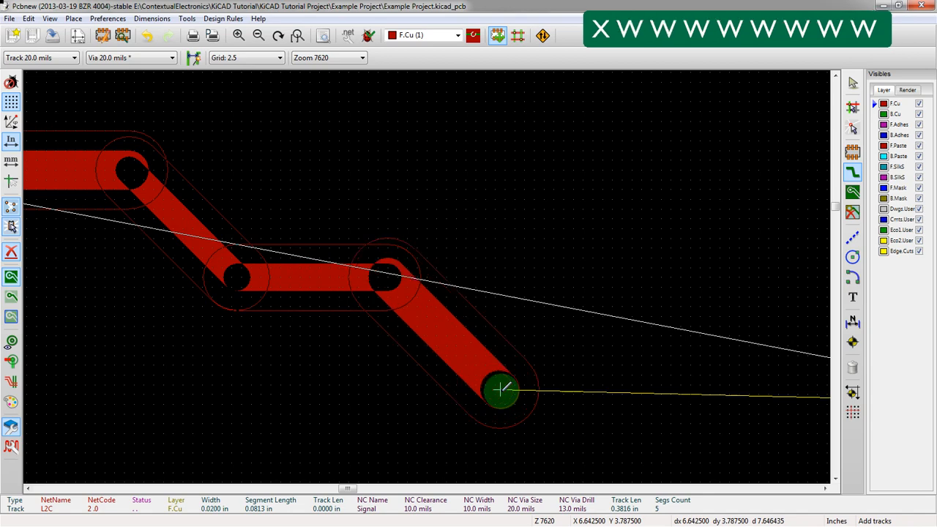
pyautogui.press('w')
pyautogui.scroll(1, 511, 398)
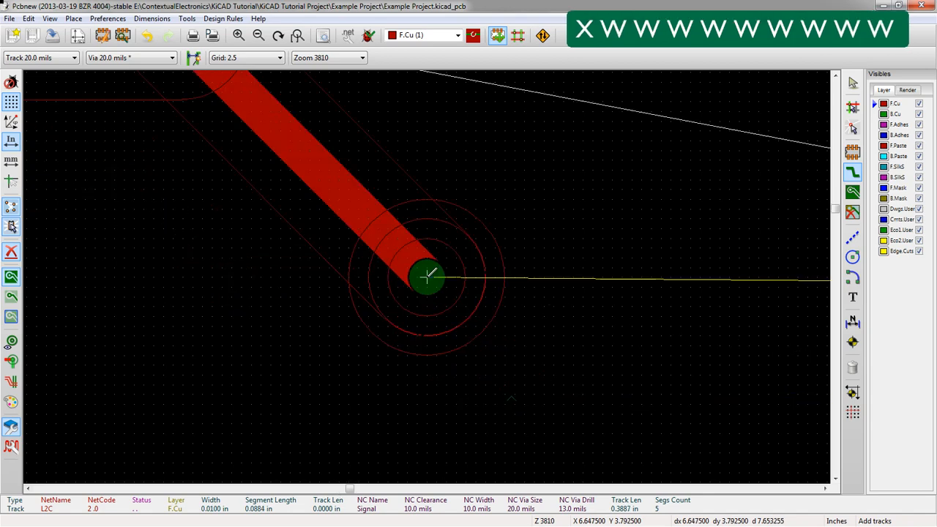
pyautogui.press('w')
pyautogui.scroll(-2, 429, 274)
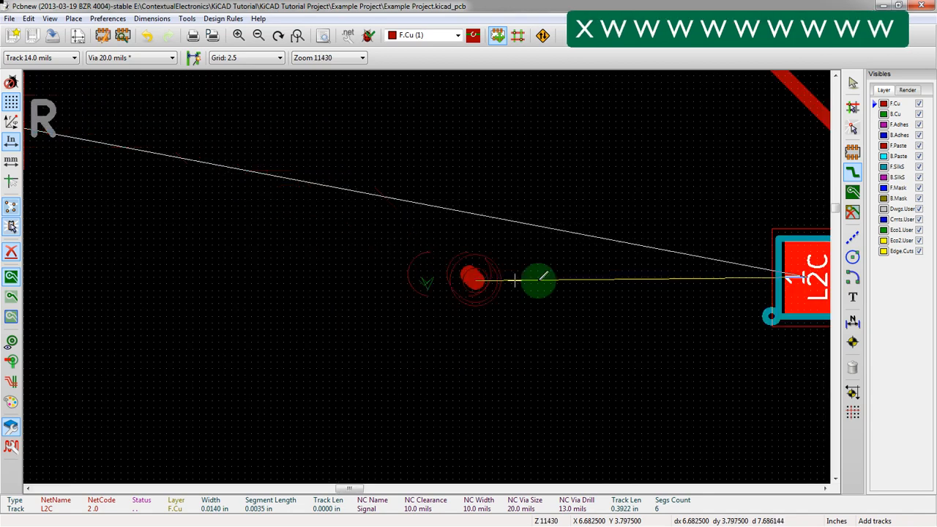
pyautogui.doubleClick(635, 277)
pyautogui.scroll(-2, 634, 278)
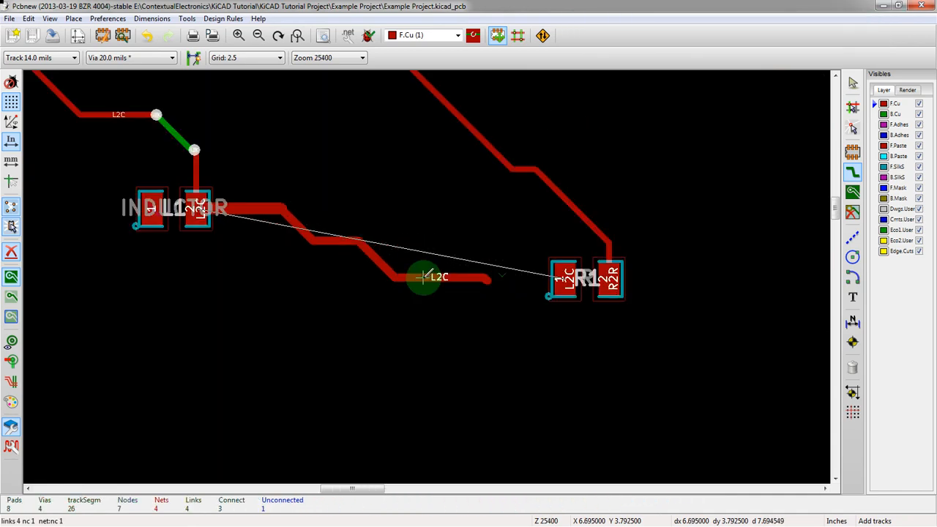
# Examine the differing widths along the L2C track from L1 and the existing tracks around C1 and R2
pyautogui.scroll(1, 426, 278)
pyautogui.scroll(2, 427, 278)
pyautogui.scroll(-1, 426, 282)
pyautogui.scroll(2, 324, 230)
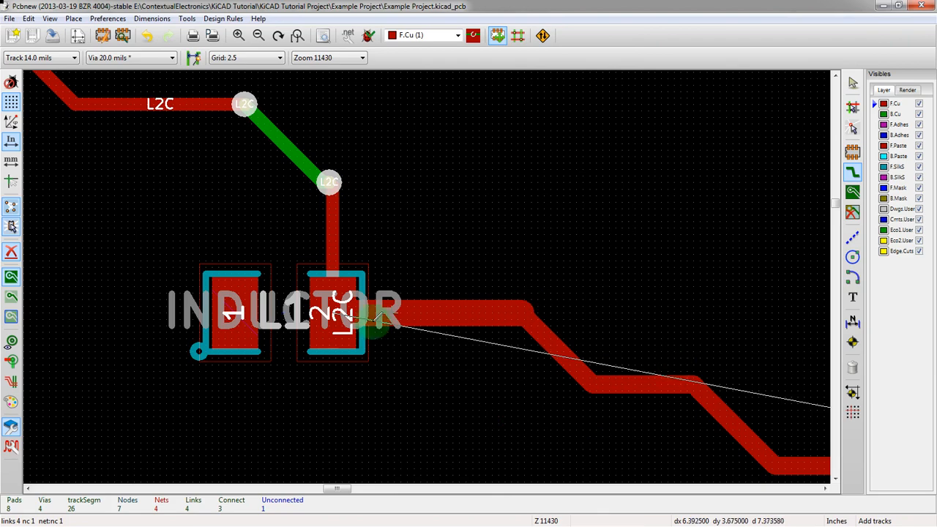
pyautogui.scroll(-2, 573, 359)
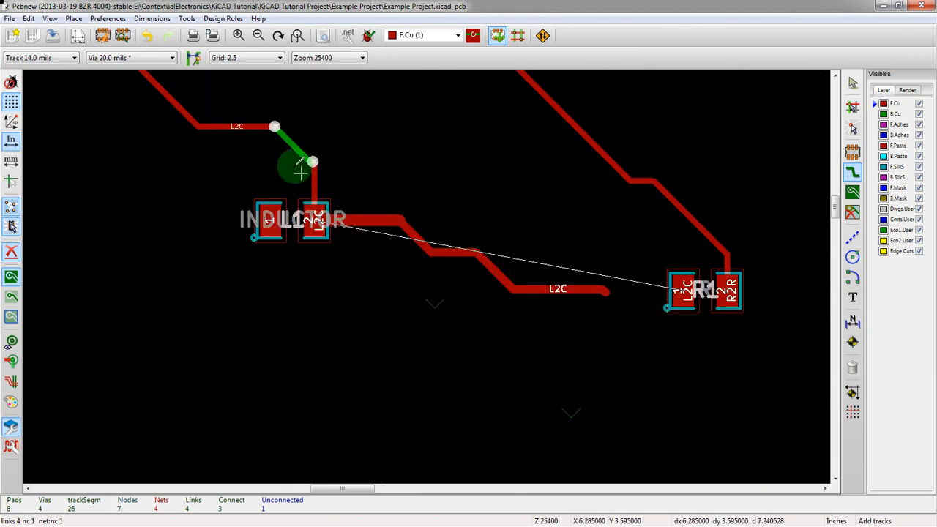
pyautogui.scroll(-3, 654, 195)
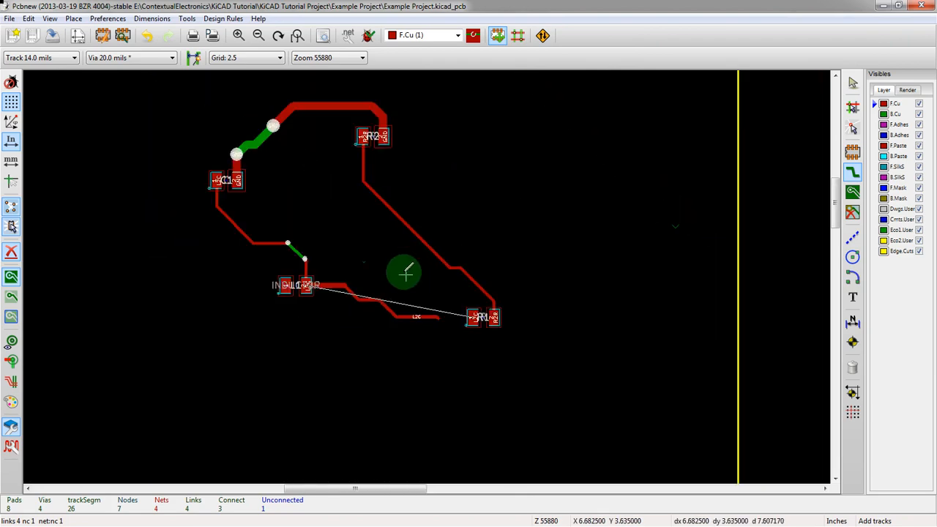
pyautogui.scroll(2, 215, 121)
pyautogui.scroll(1, 439, 272)
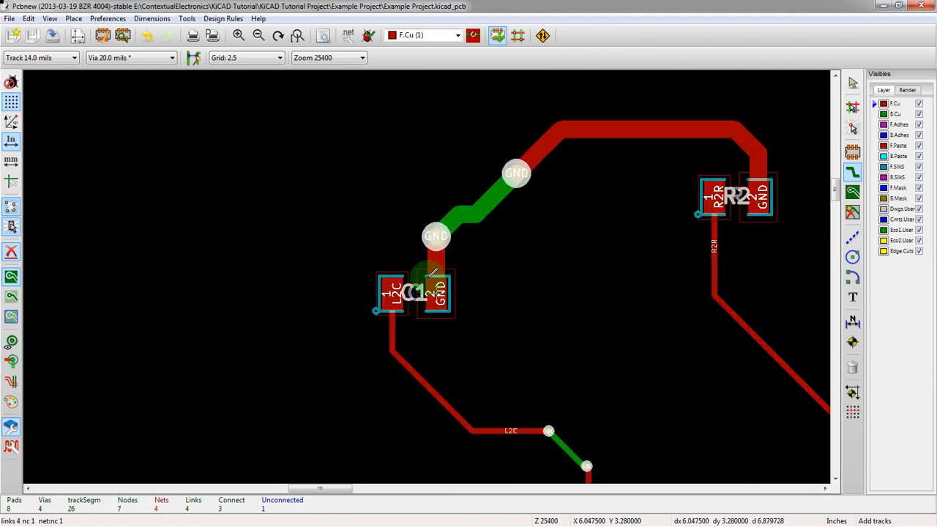
# Delete the L2C track and its vias between C1 and L1
pyautogui.scroll(-2, 426, 275)
pyautogui.scroll(1, 428, 274)
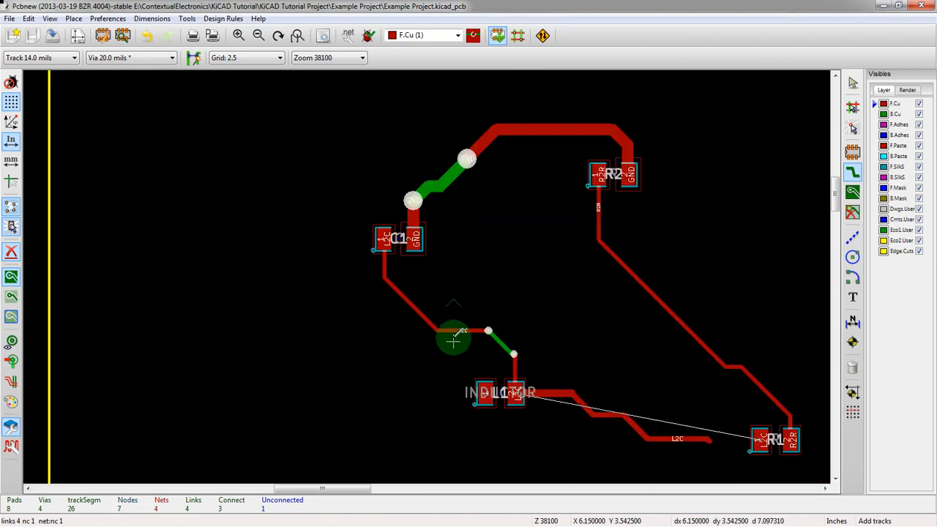
pyautogui.press('Delete')
pyautogui.scroll(2, 457, 329)
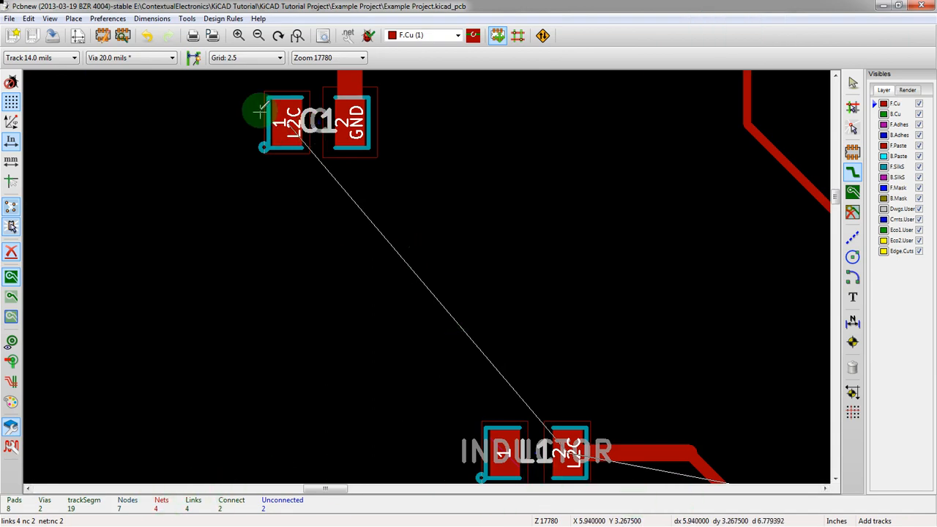
# Route the L2C net entirely on F.Cu from pad 1 of C1 to pad 2 of L1 with a 14 mil track
pyautogui.scroll(-1, 285, 125)
pyautogui.press('x')
pyautogui.scroll(-2, 429, 269)
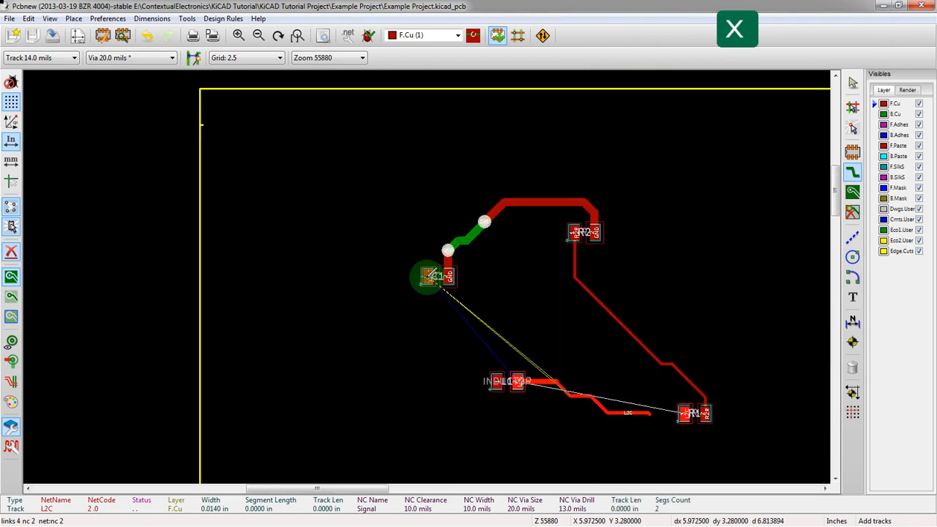
pyautogui.scroll(2, 428, 274)
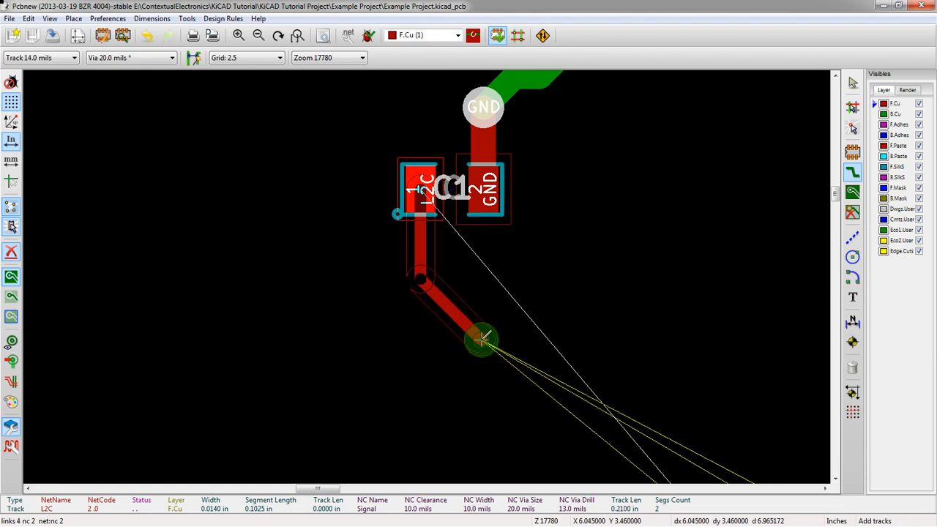
pyautogui.scroll(-2, 483, 338)
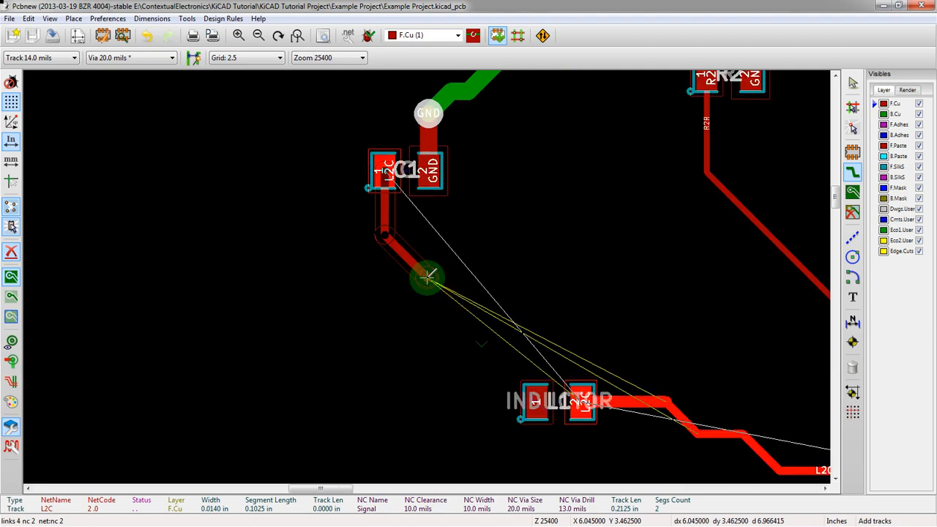
pyautogui.scroll(1, 428, 276)
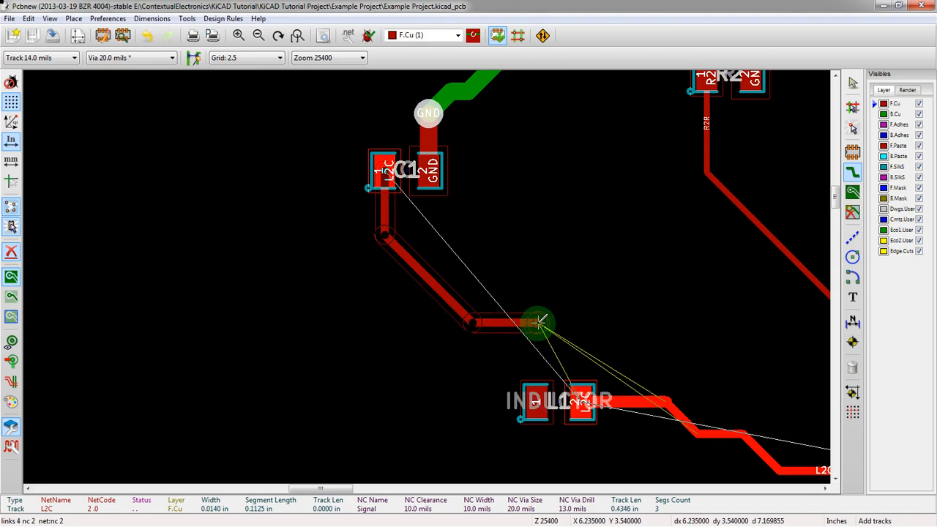
pyautogui.scroll(1, 557, 300)
pyautogui.scroll(1, 428, 276)
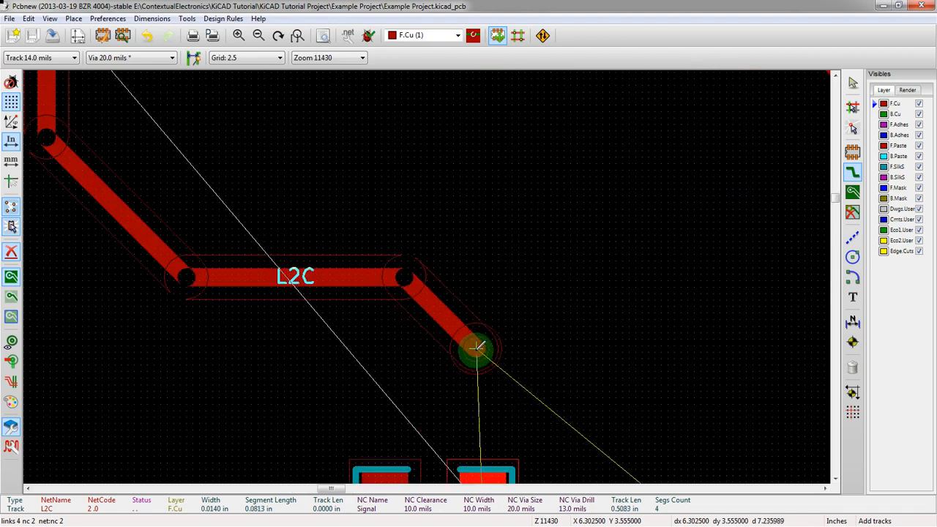
pyautogui.click(499, 370)
pyautogui.scroll(-2, 498, 414)
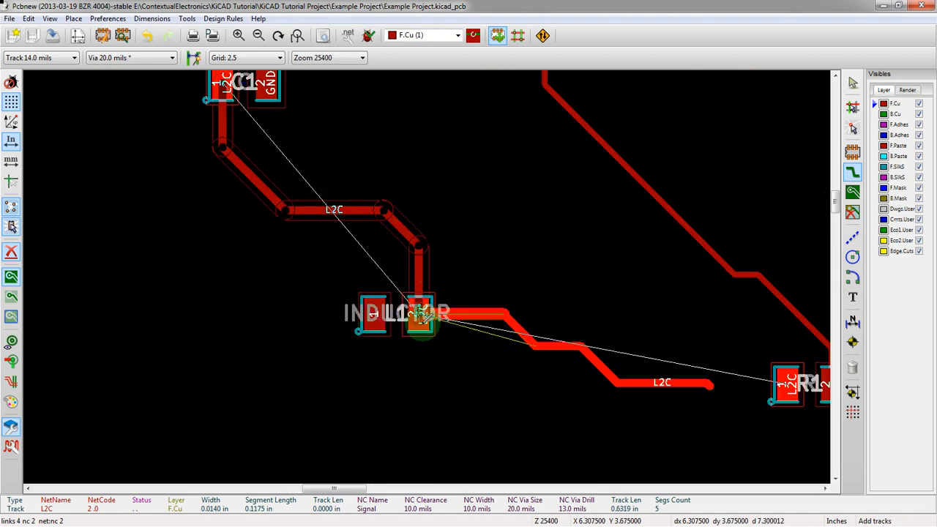
pyautogui.click(419, 314)
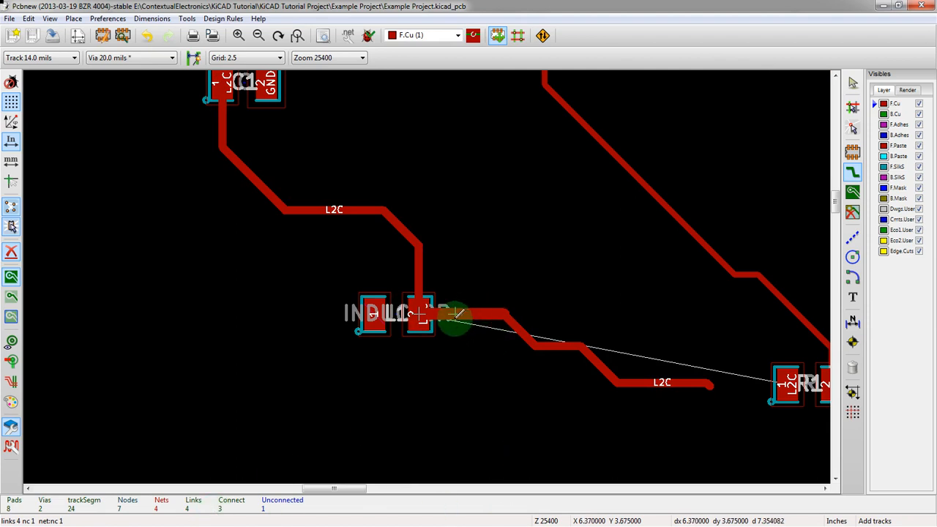
# Start a 14 mil L2C track on F.Cu from the diagonal segment below C1 and lead it to the R2R track
pyautogui.scroll(-2, 455, 314)
pyautogui.scroll(2, 406, 268)
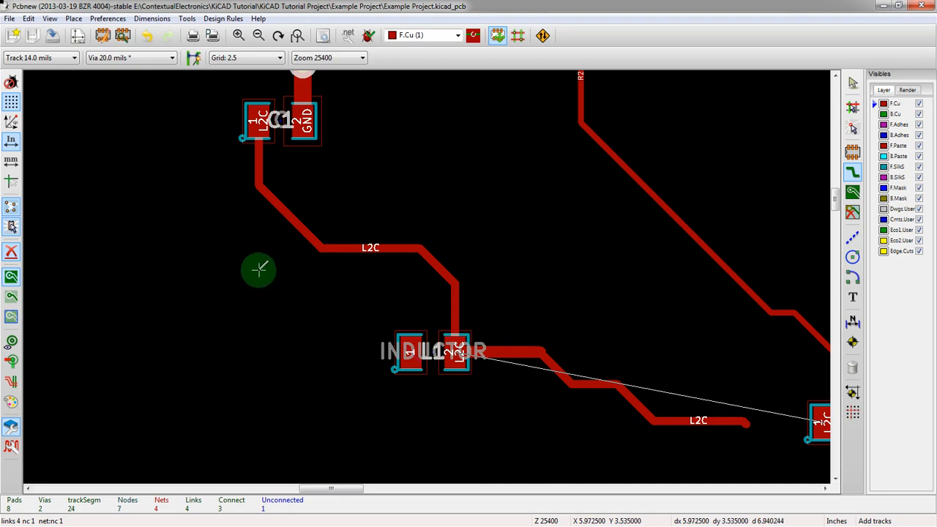
pyautogui.scroll(1, 264, 270)
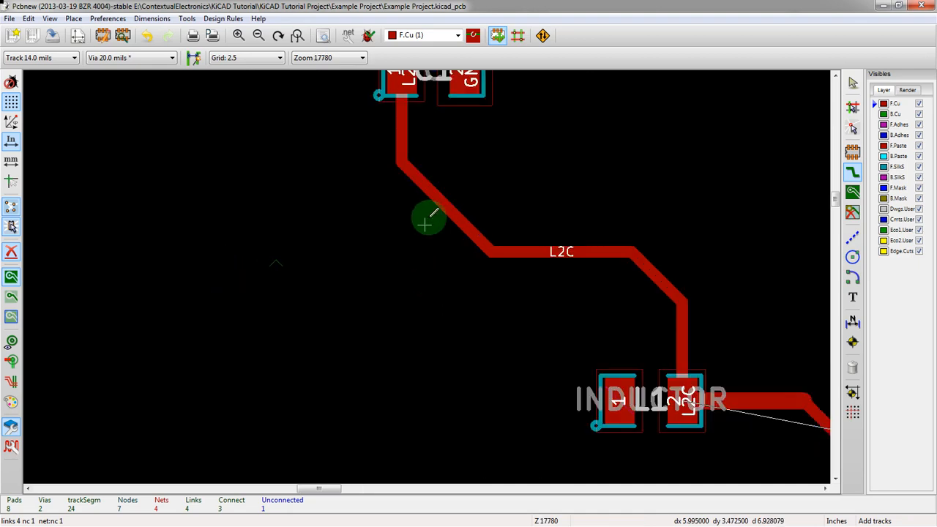
pyautogui.scroll(-1, 426, 278)
pyautogui.scroll(1, 428, 276)
pyautogui.scroll(1, 429, 276)
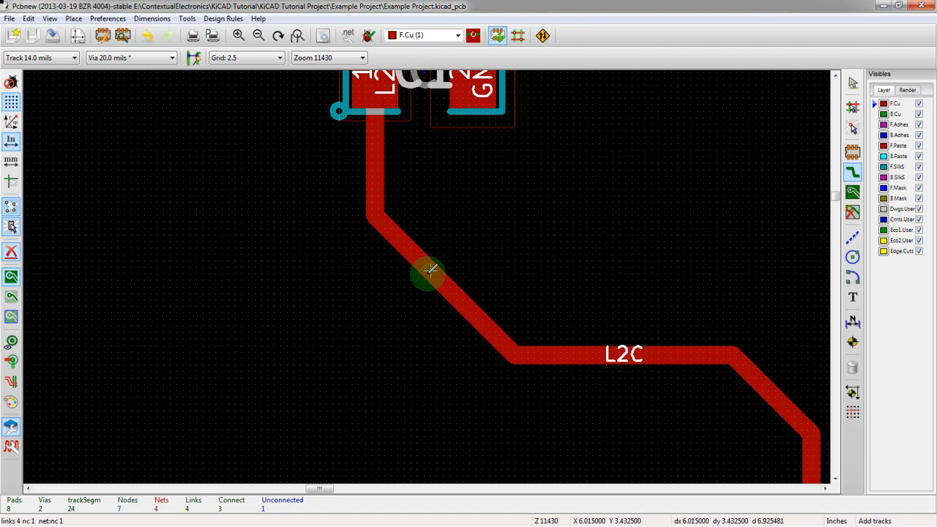
pyautogui.press('x')
pyautogui.scroll(-1, 508, 261)
pyautogui.scroll(2, 450, 278)
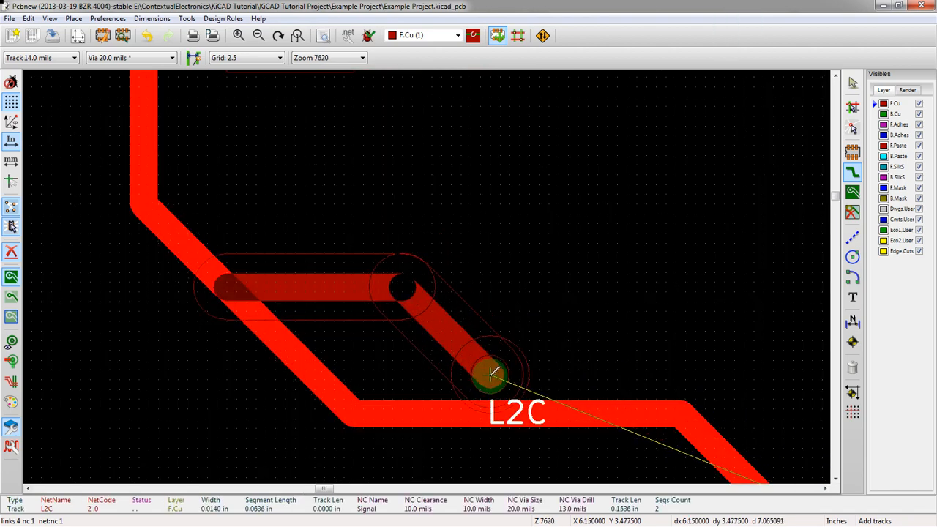
pyautogui.scroll(-3, 490, 369)
pyautogui.scroll(2, 611, 183)
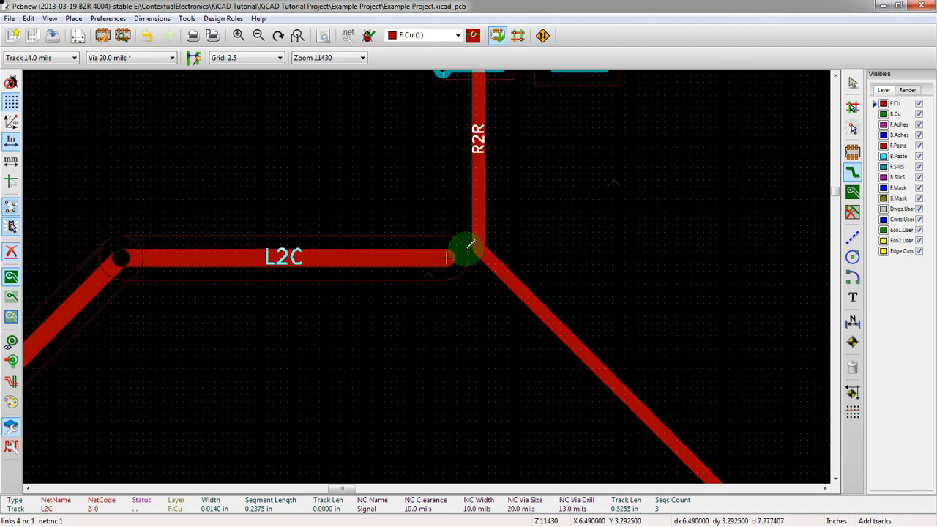
pyautogui.scroll(2, 446, 257)
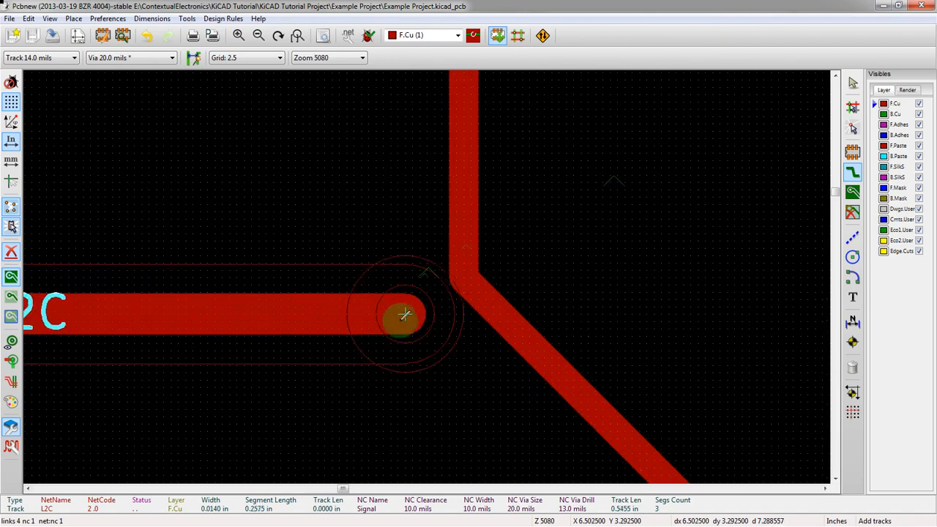
# Try to cross the R2R track on F.Cu with the L2C track, at its bend and along its vertical segment
pyautogui.click(532, 335)
pyautogui.click(540, 341)
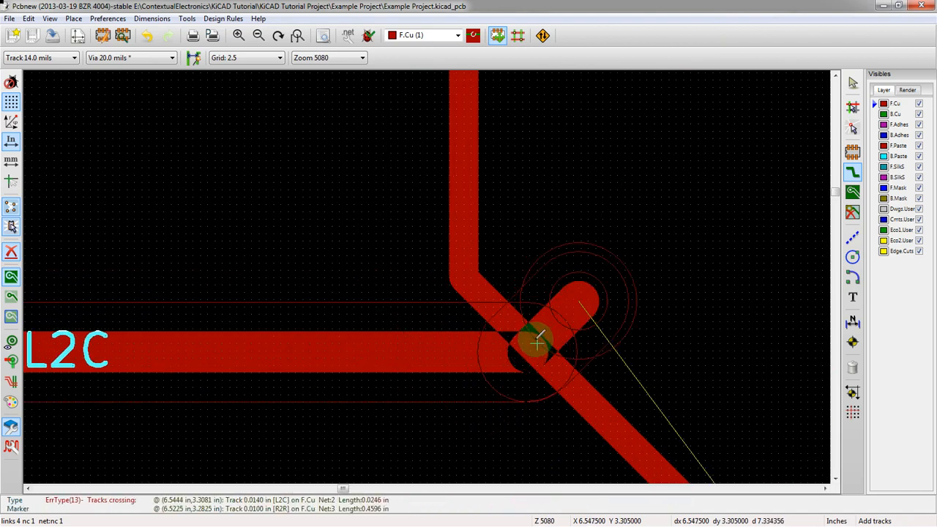
pyautogui.click(504, 283)
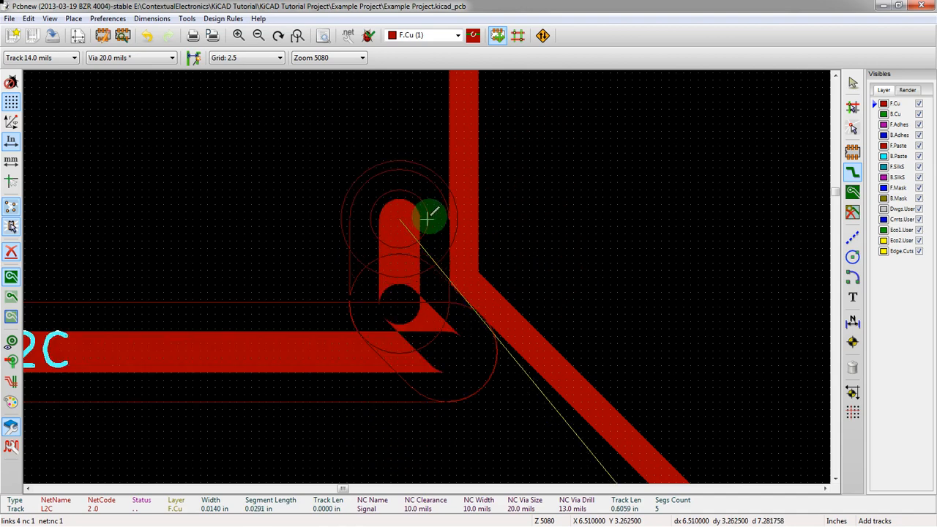
pyautogui.click(428, 215)
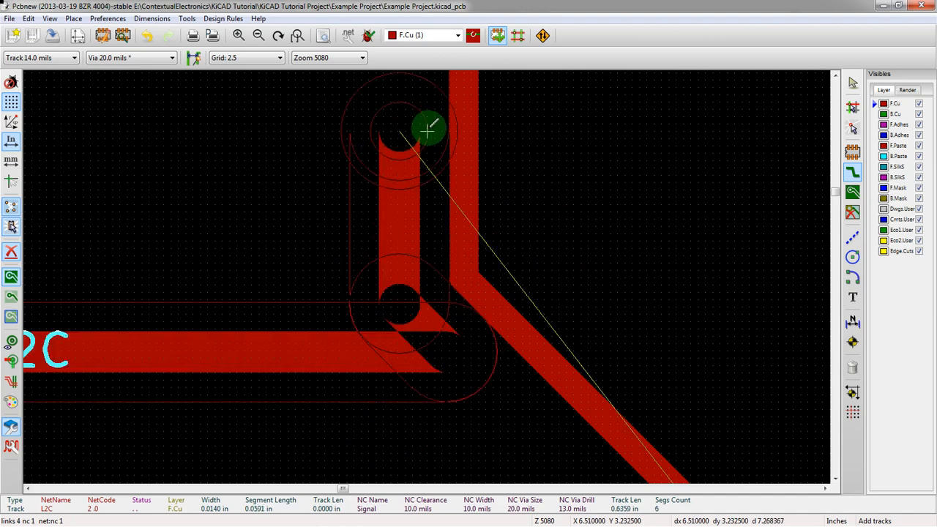
pyautogui.scroll(1, 424, 129)
pyautogui.click(422, 234)
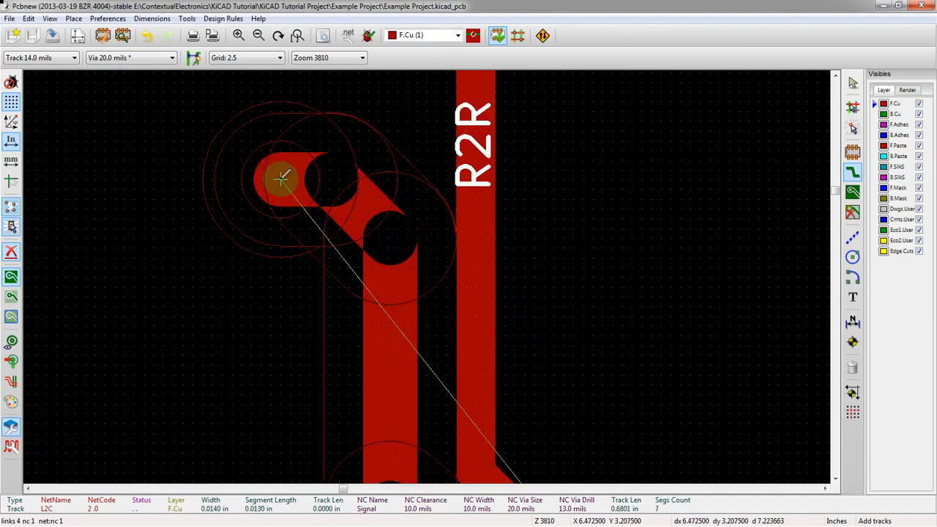
pyautogui.click(440, 151)
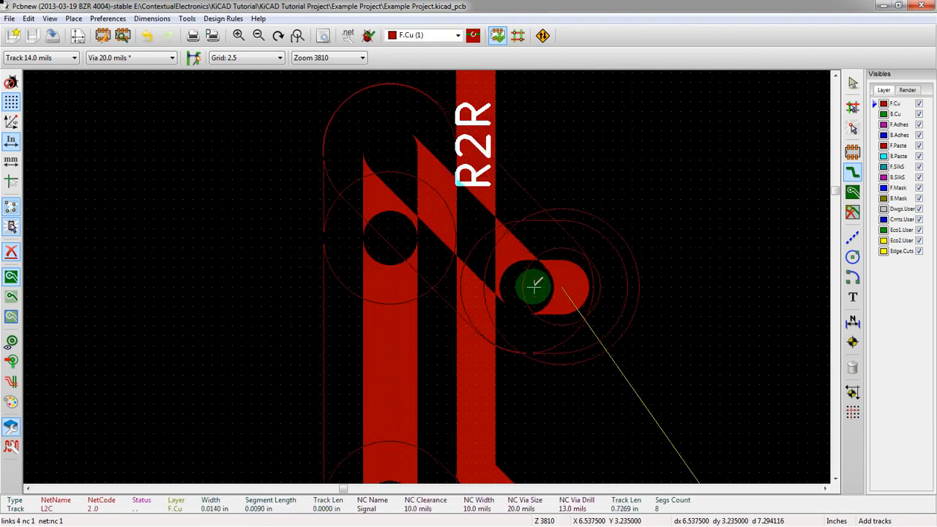
# Try to lead the L2C track across R2R just below R2's pad 1, and cancel the unfinished track
pyautogui.scroll(-1, 632, 139)
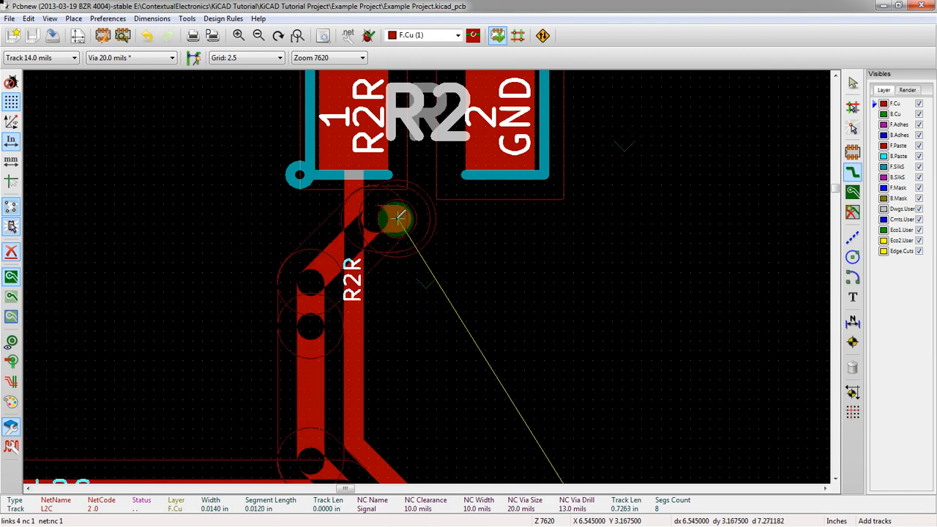
pyautogui.scroll(-2, 430, 275)
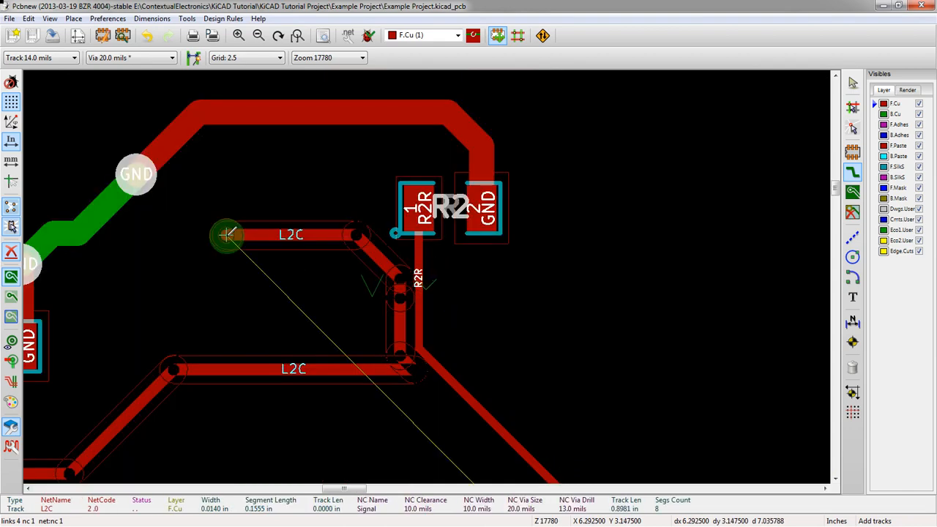
pyautogui.press('Escape')
pyautogui.scroll(-2, 428, 276)
pyautogui.scroll(2, 422, 282)
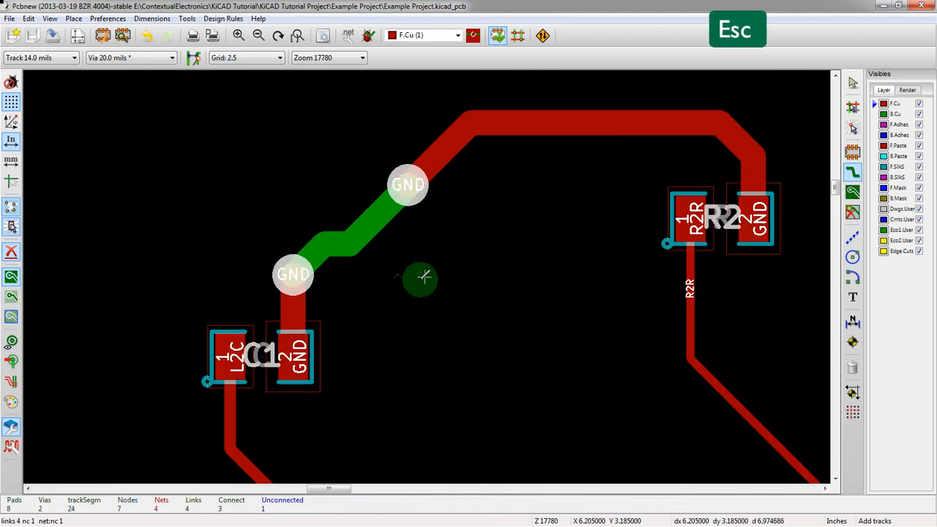
# Open the net class settings in the design rules to examine the clearances of the Default, Power and Signal classes
pyautogui.click(153, 18)
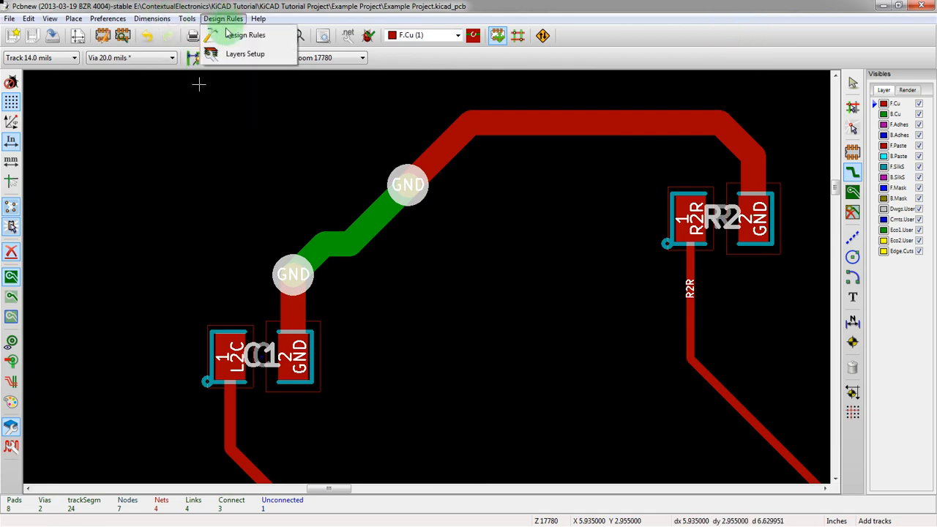
pyautogui.click(218, 33)
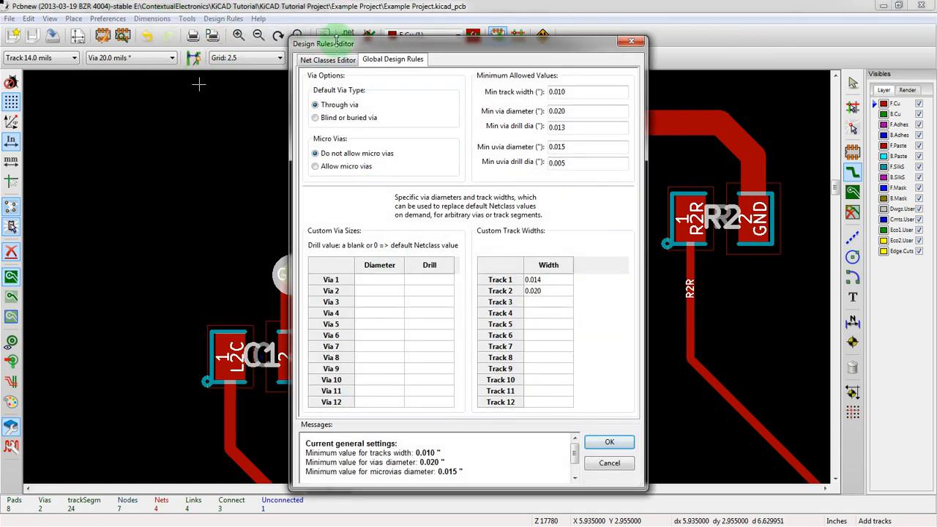
pyautogui.click(327, 59)
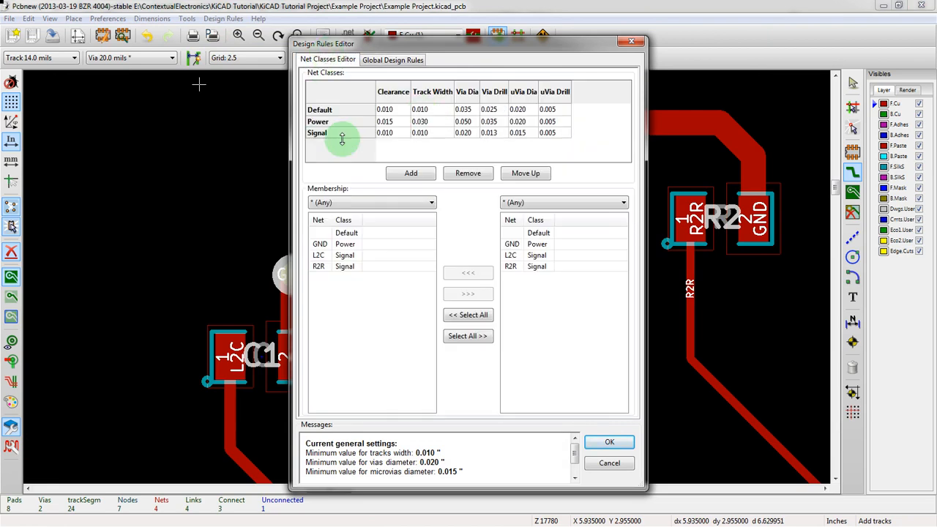